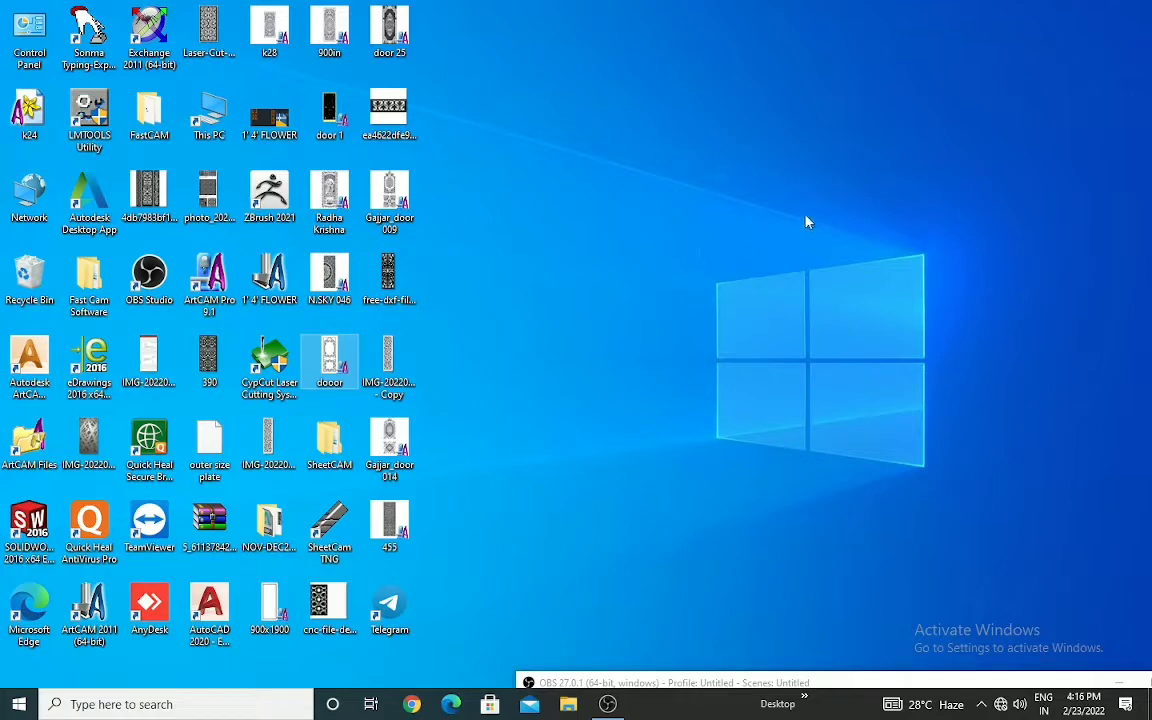
pyautogui.click(832, 263)
pyautogui.rightClick(803, 218)
pyautogui.click(829, 266)
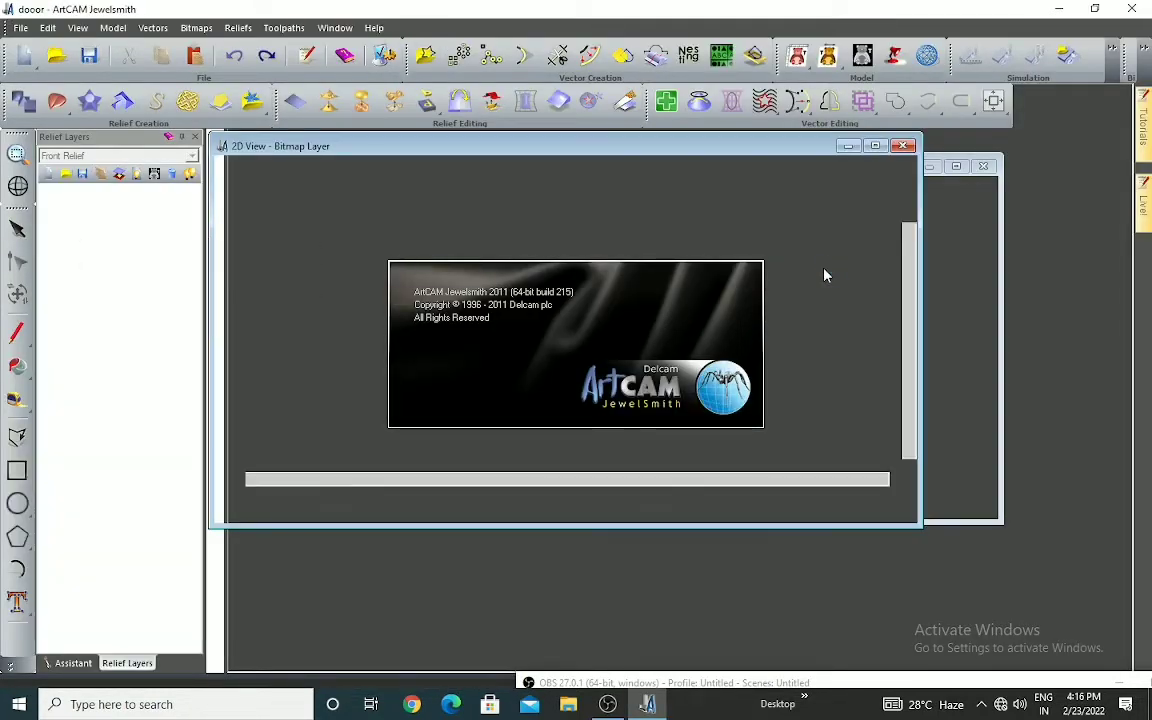
# - Maximize the 2D view to look over the door design, and tile the 2D and 3D views vertically
pyautogui.click(880, 148)
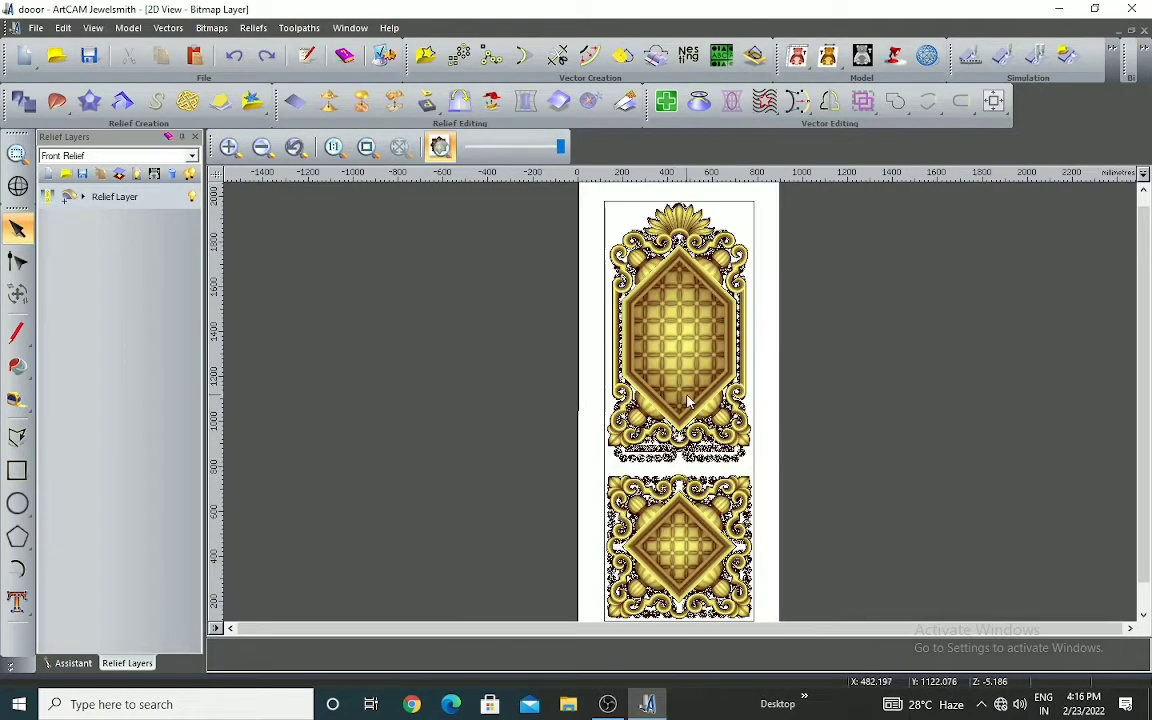
pyautogui.scroll(3, 672, 210)
pyautogui.scroll(-4, 558, 298)
pyautogui.scroll(2, 714, 437)
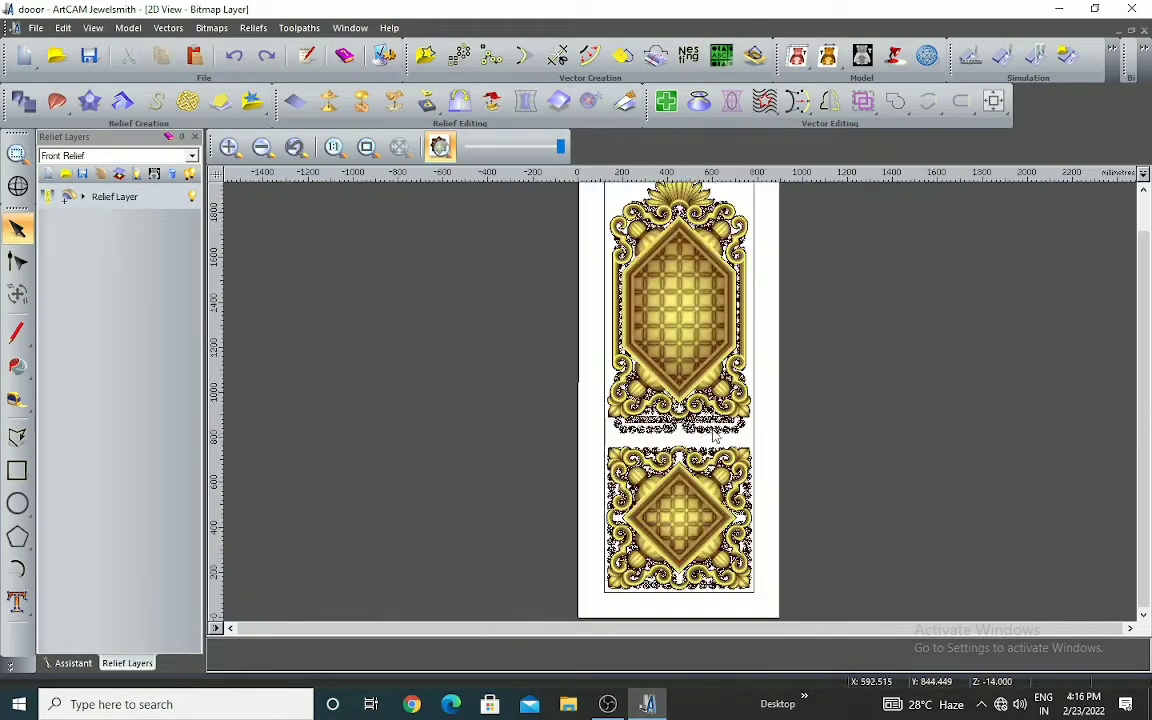
pyautogui.click(350, 27)
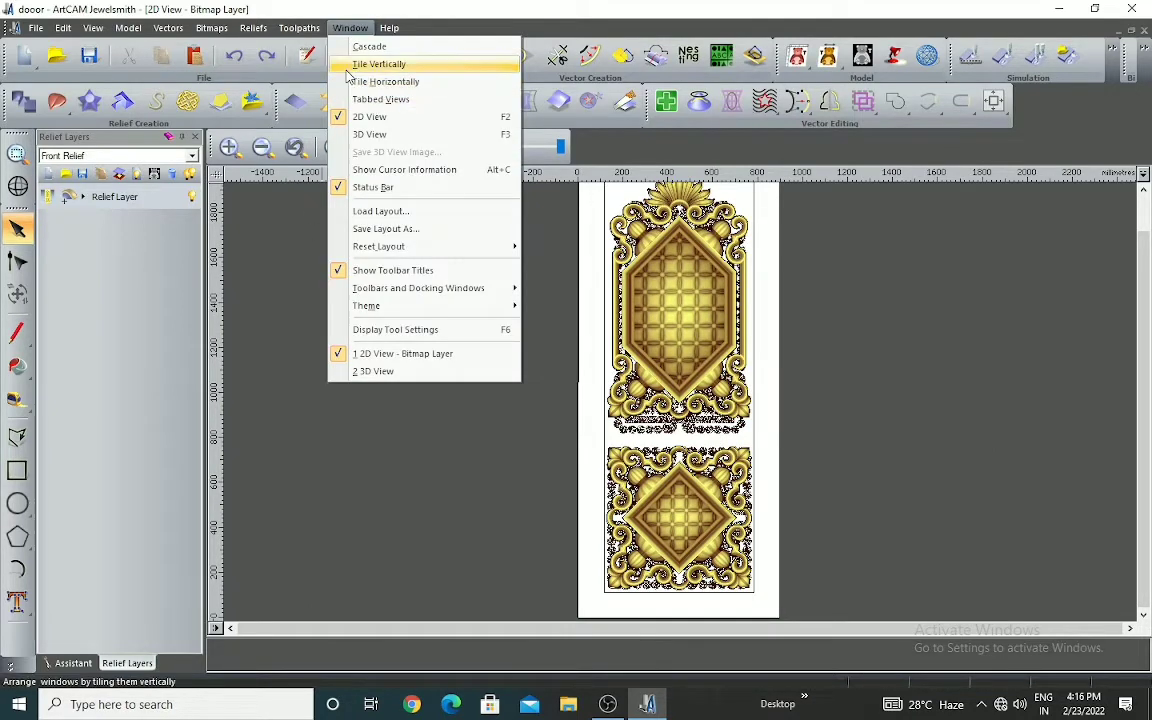
pyautogui.click(348, 68)
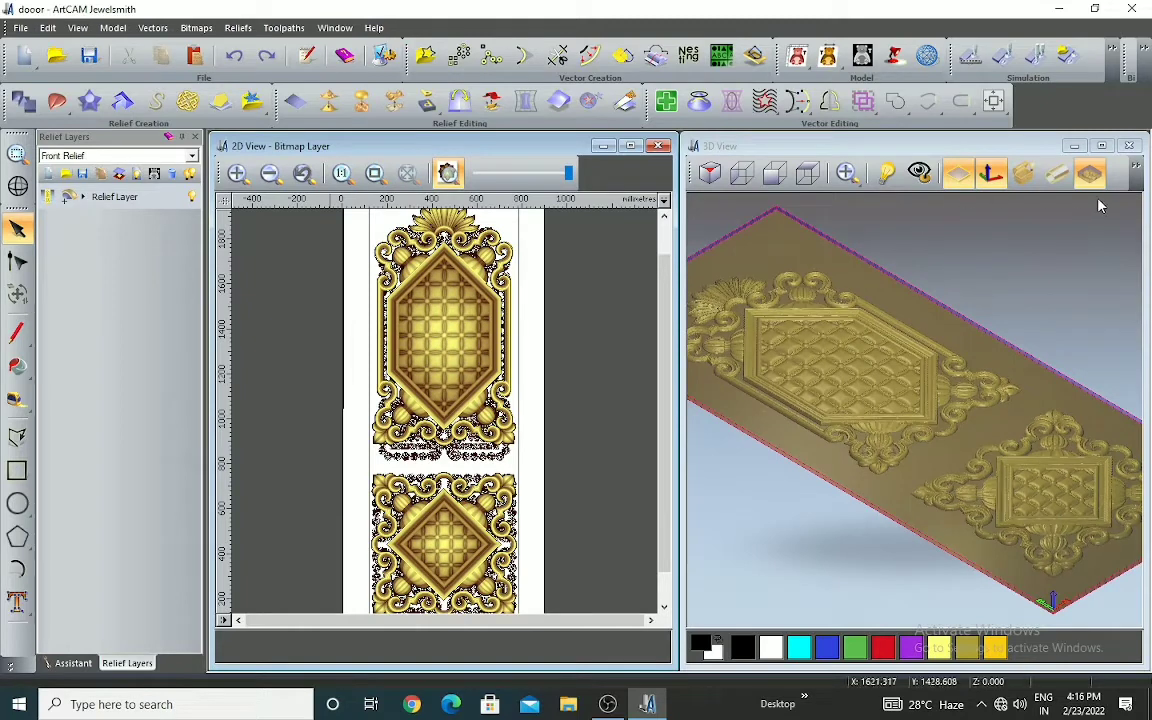
# - Delete the existing Machine Relief toolpath from the project tree and close the project tree
pyautogui.rightClick(1010, 95)
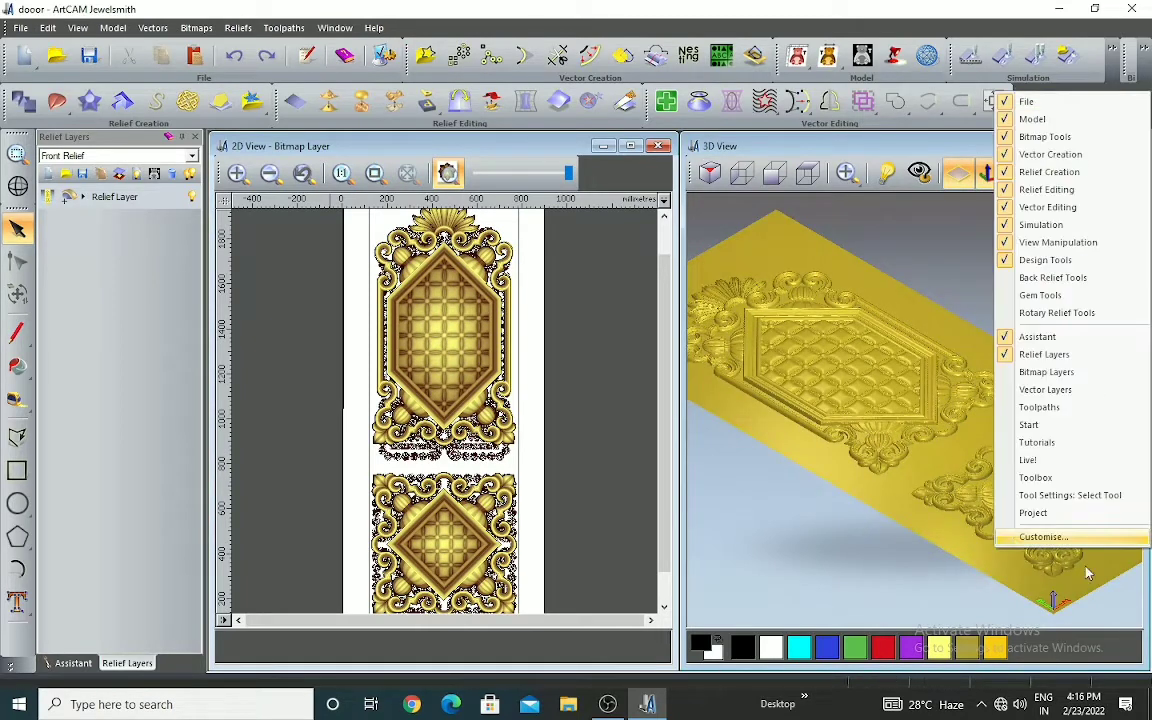
pyautogui.click(1033, 512)
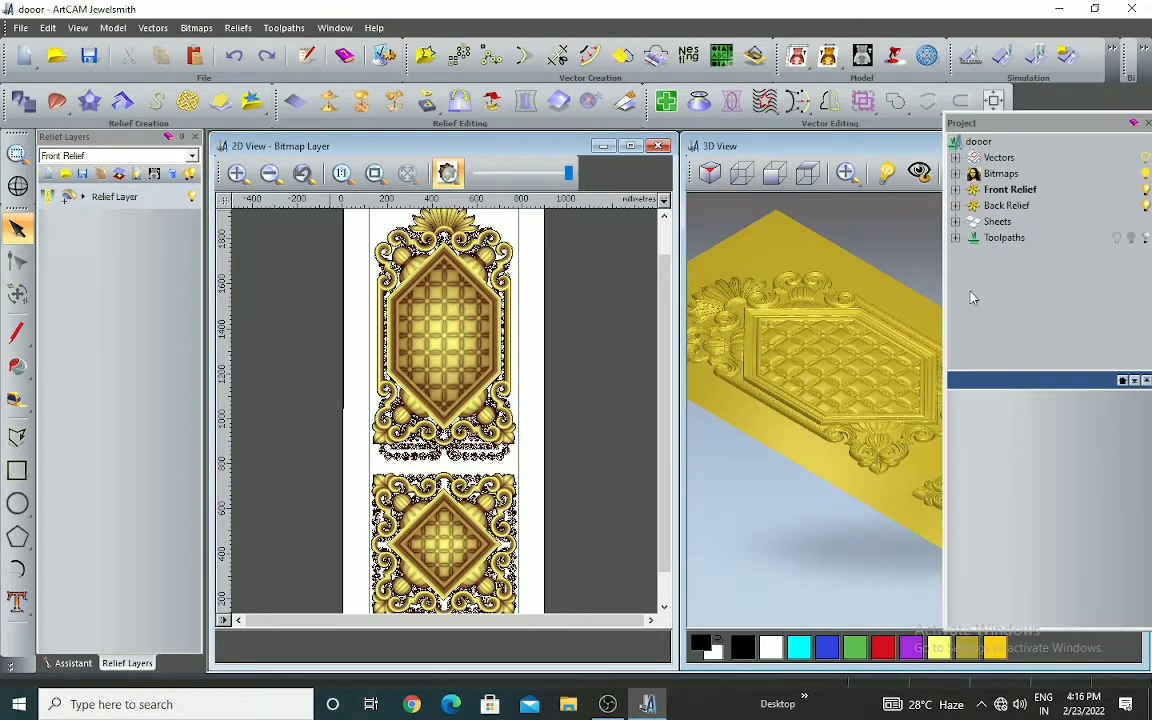
pyautogui.click(957, 239)
pyautogui.rightClick(1016, 254)
pyautogui.click(1042, 404)
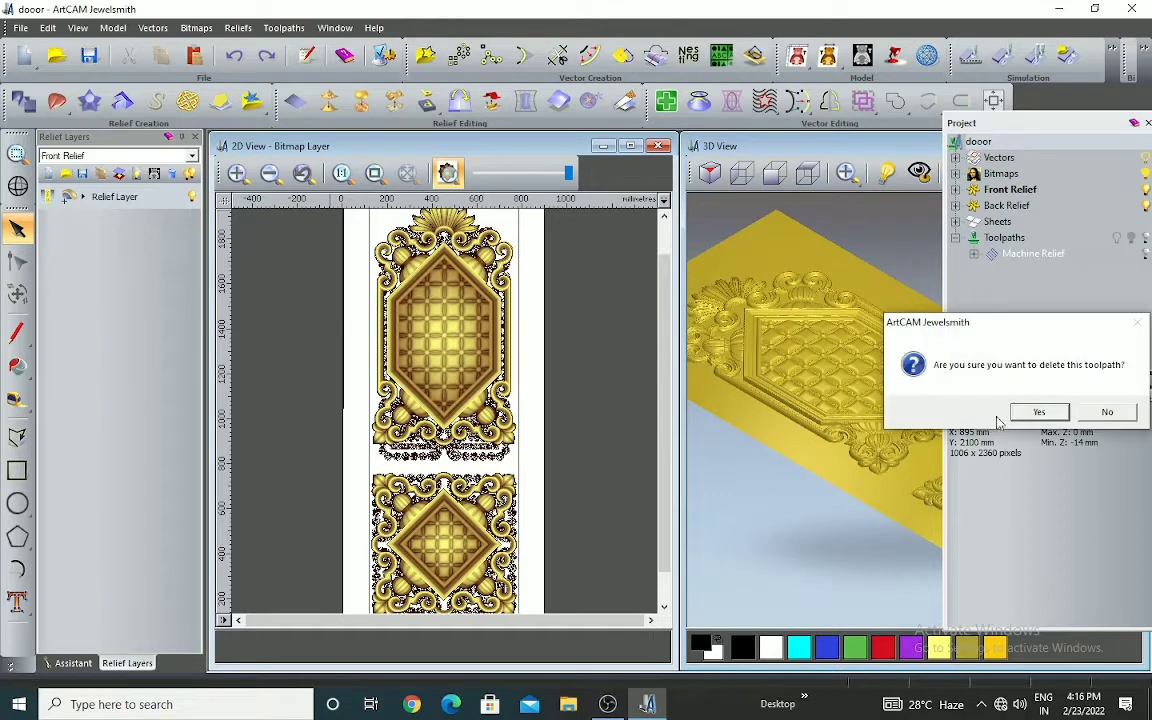
pyautogui.click(1034, 410)
pyautogui.click(1147, 123)
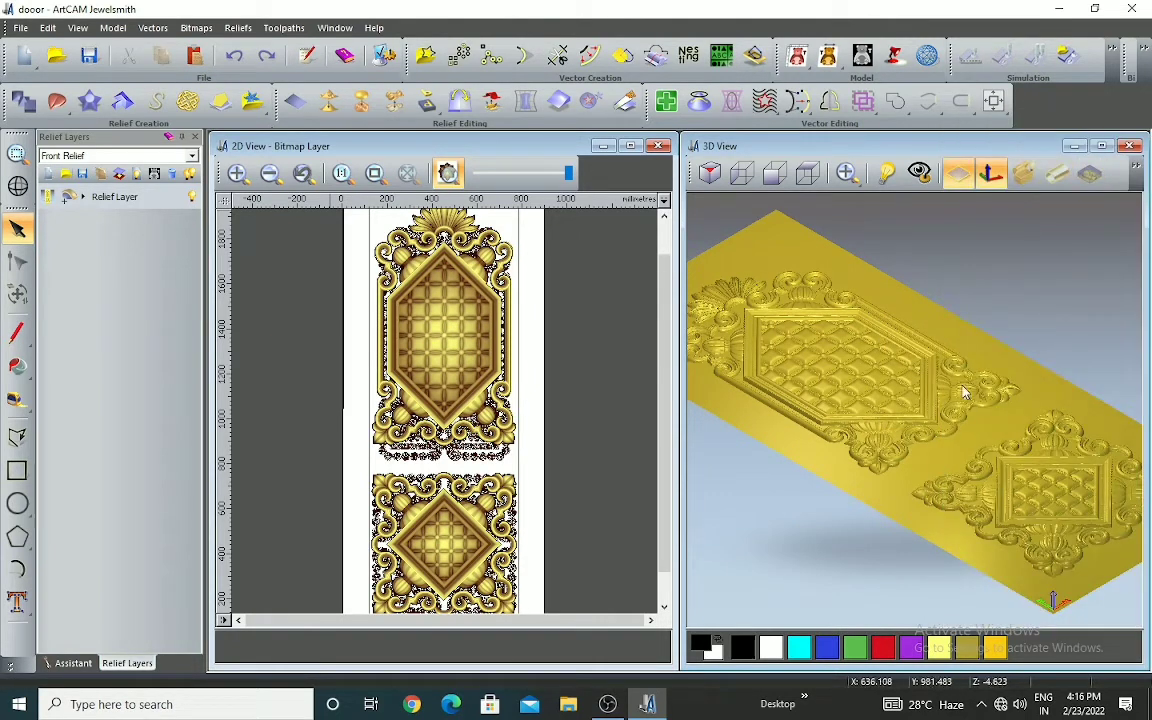
# - Check the height, width and resolution offered for a new model without creating one
pyautogui.scroll(-2, 370, 408)
pyautogui.scroll(2, 390, 370)
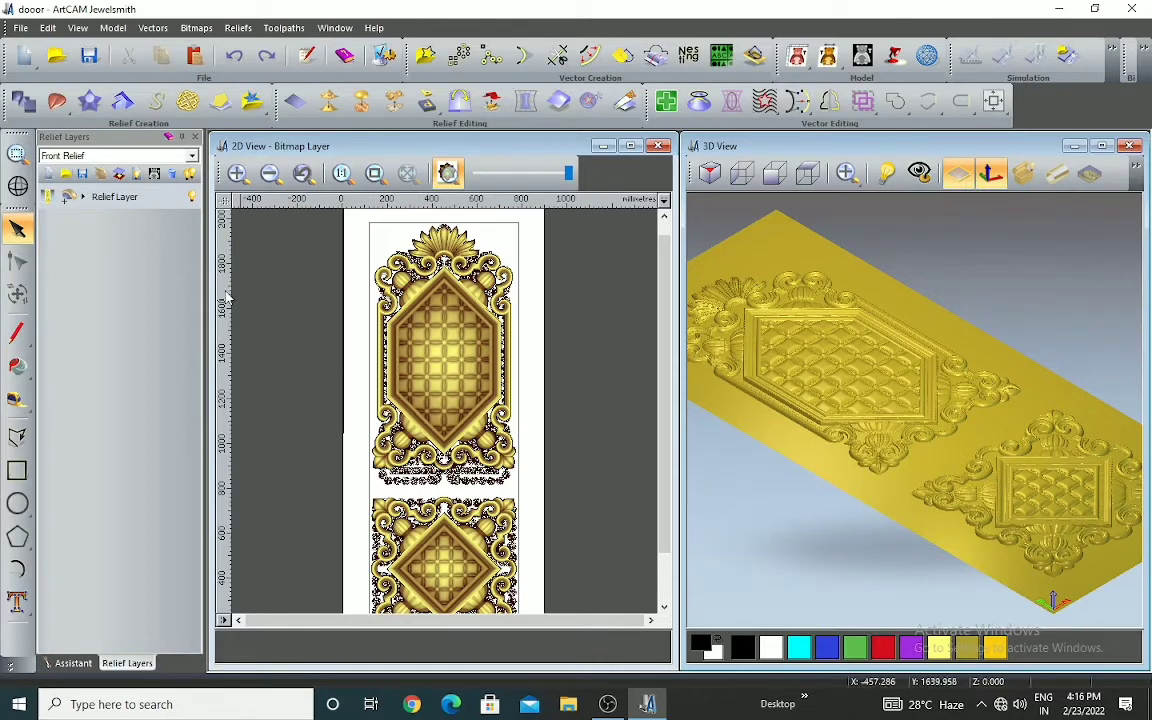
pyautogui.click(24, 55)
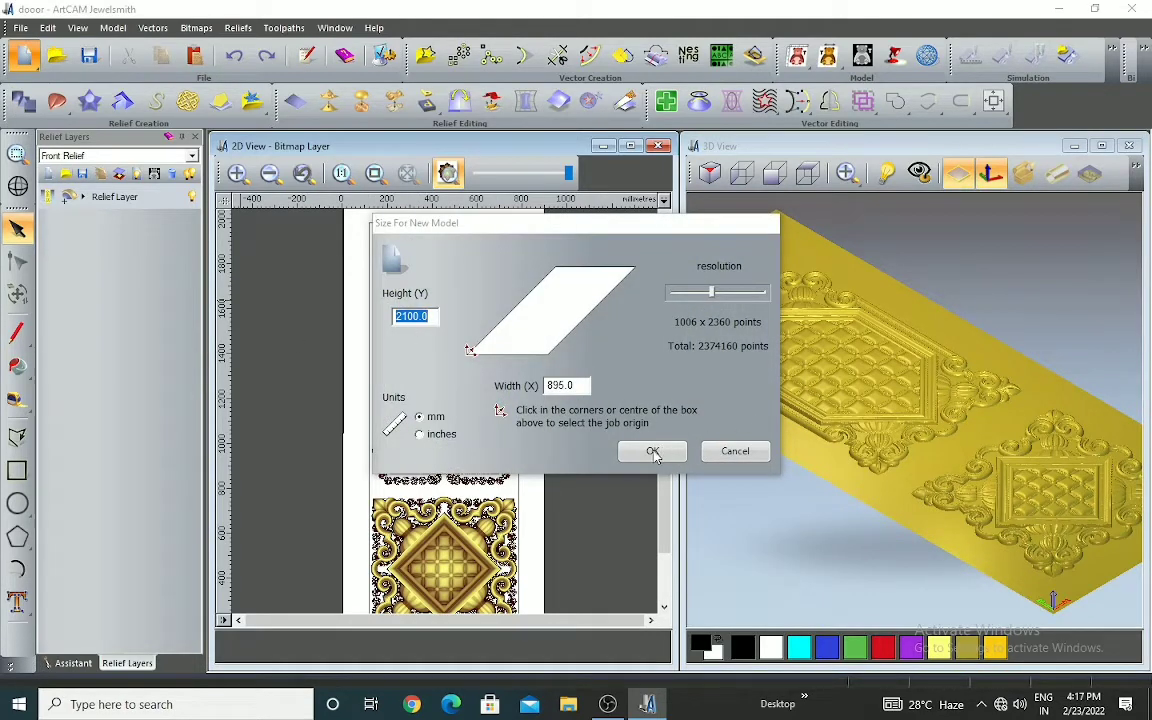
pyautogui.click(735, 452)
pyautogui.scroll(-2, 480, 395)
pyautogui.scroll(2, 555, 388)
pyautogui.scroll(-1, 449, 415)
pyautogui.scroll(1, 449, 433)
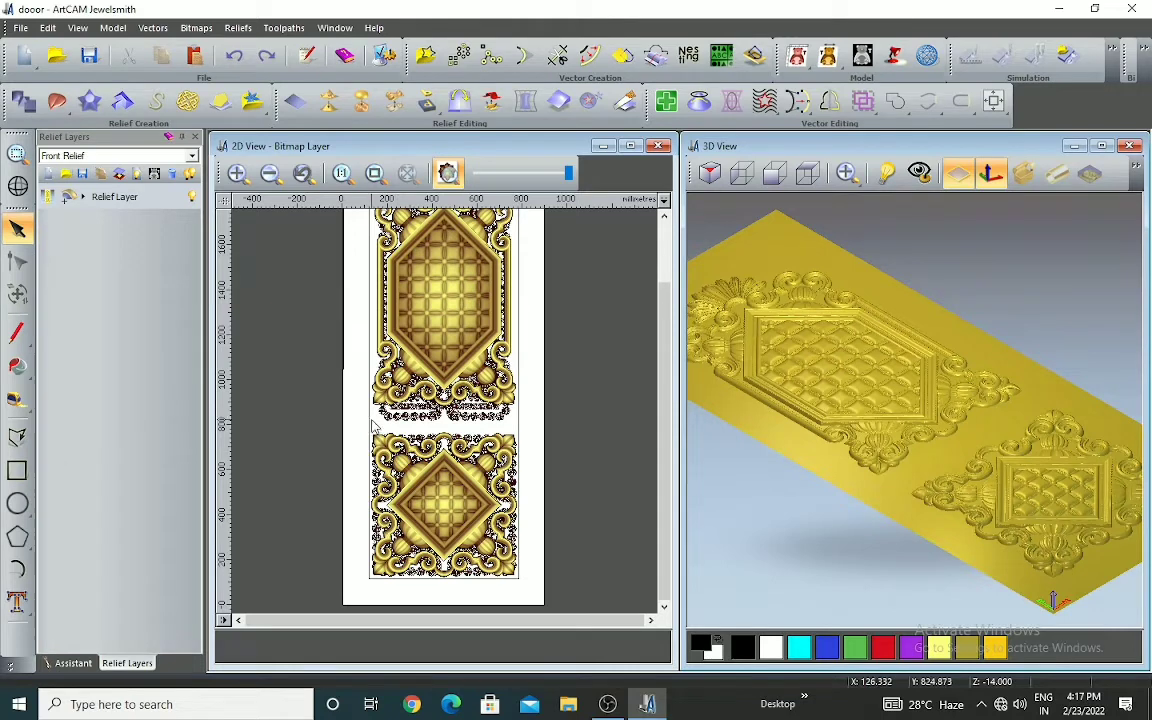
# - Select the rectangular border vector surrounding the whole door design in the 2D view
pyautogui.click(336, 382)
pyautogui.click(575, 454)
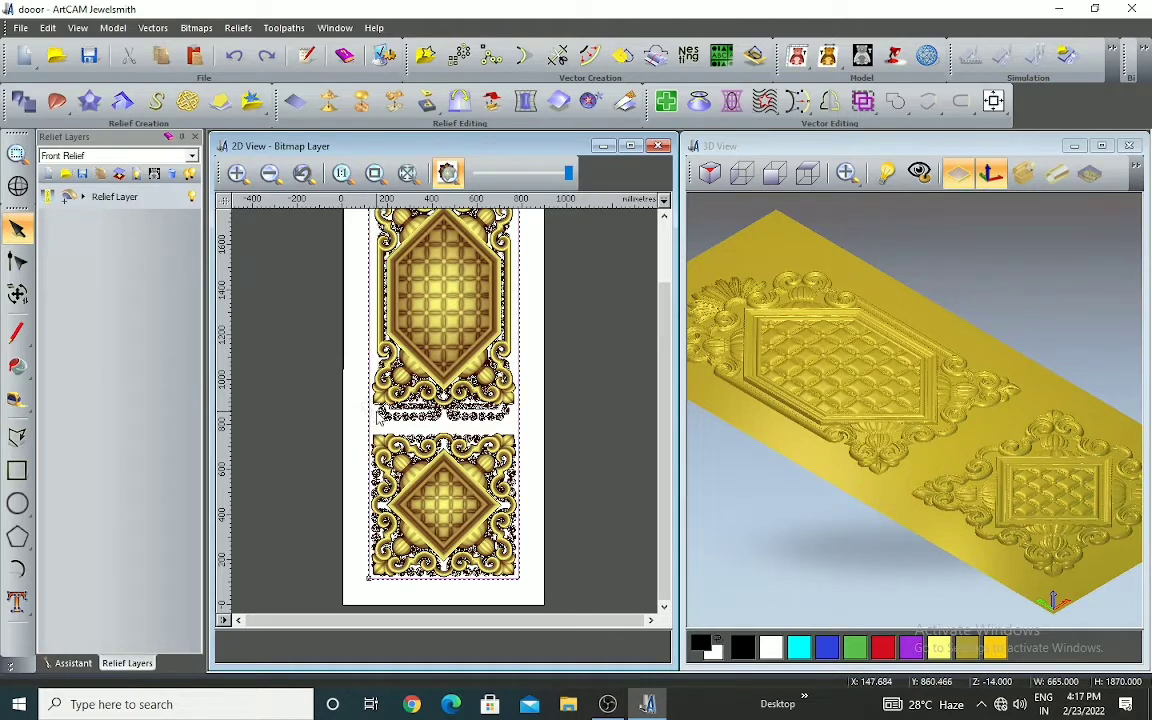
pyautogui.scroll(5, 435, 466)
pyautogui.scroll(-5, 435, 466)
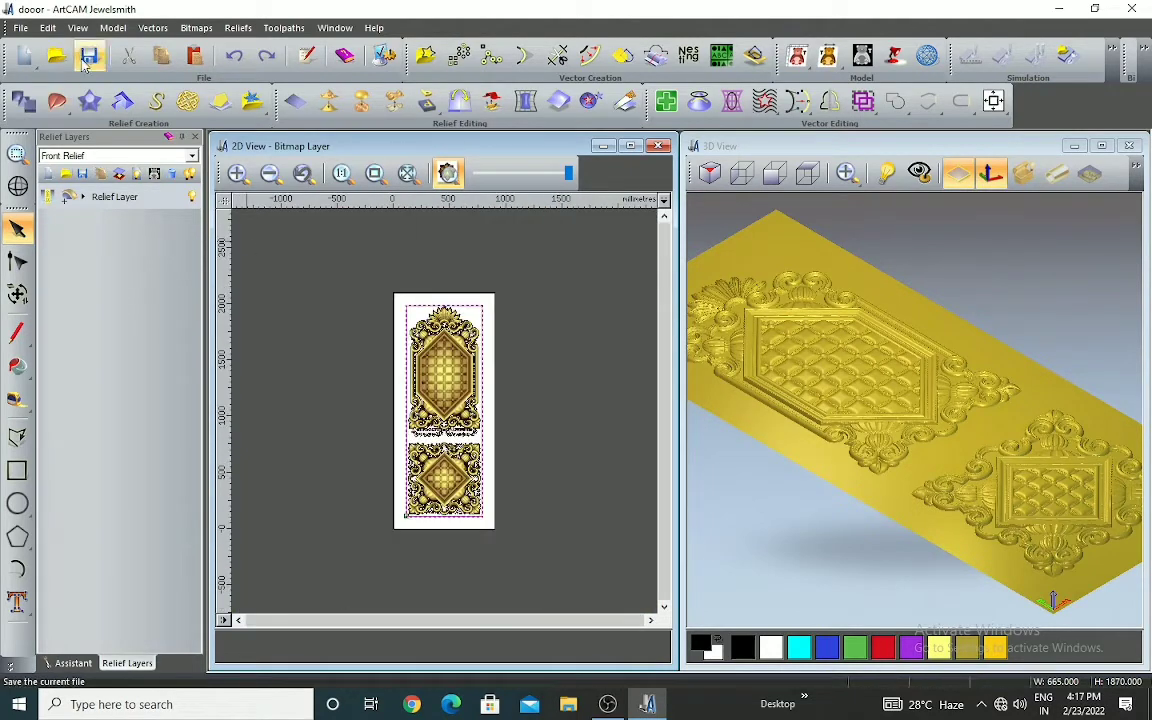
# - Start a 3D Machine Relief toolpath and accept a 14.001 mm material block with zero top and bottom offsets
pyautogui.click(284, 27)
pyautogui.moveTo(369, 106)
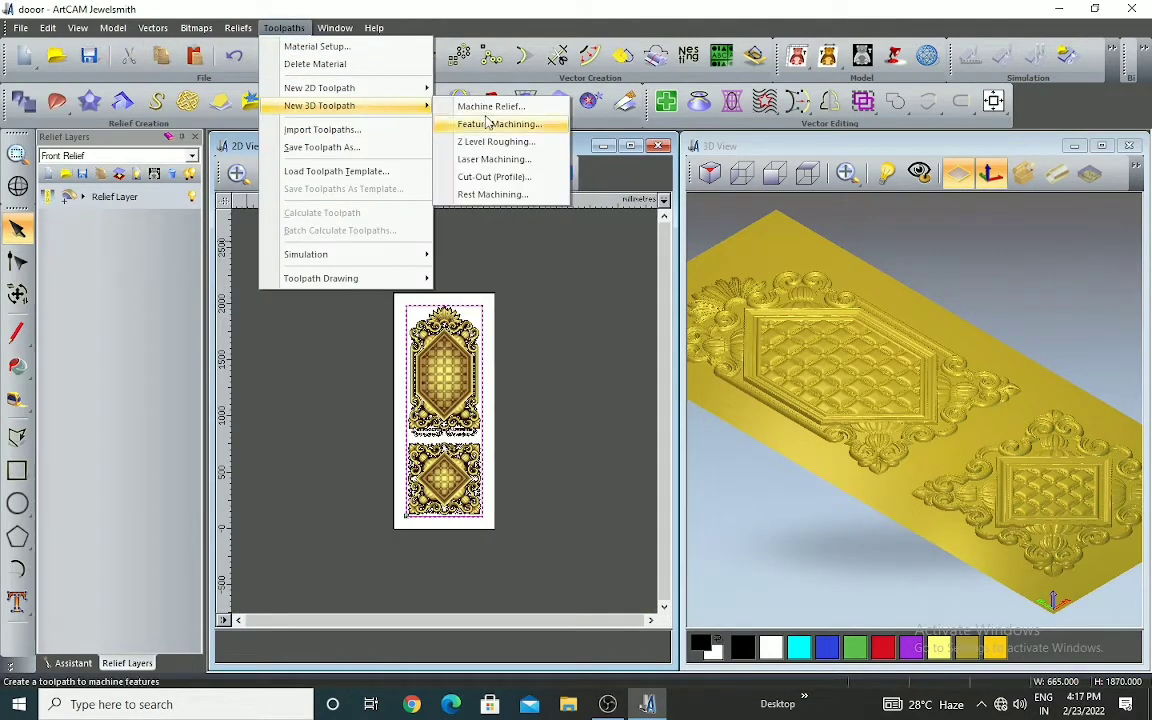
pyautogui.click(480, 106)
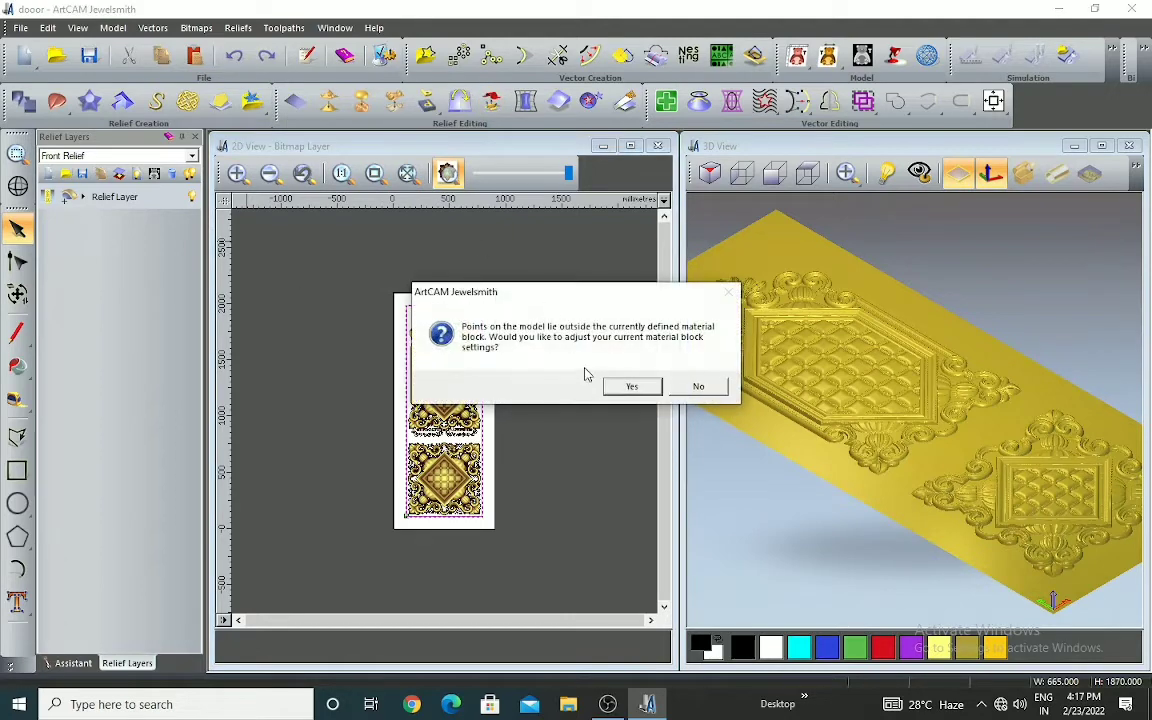
pyautogui.click(633, 388)
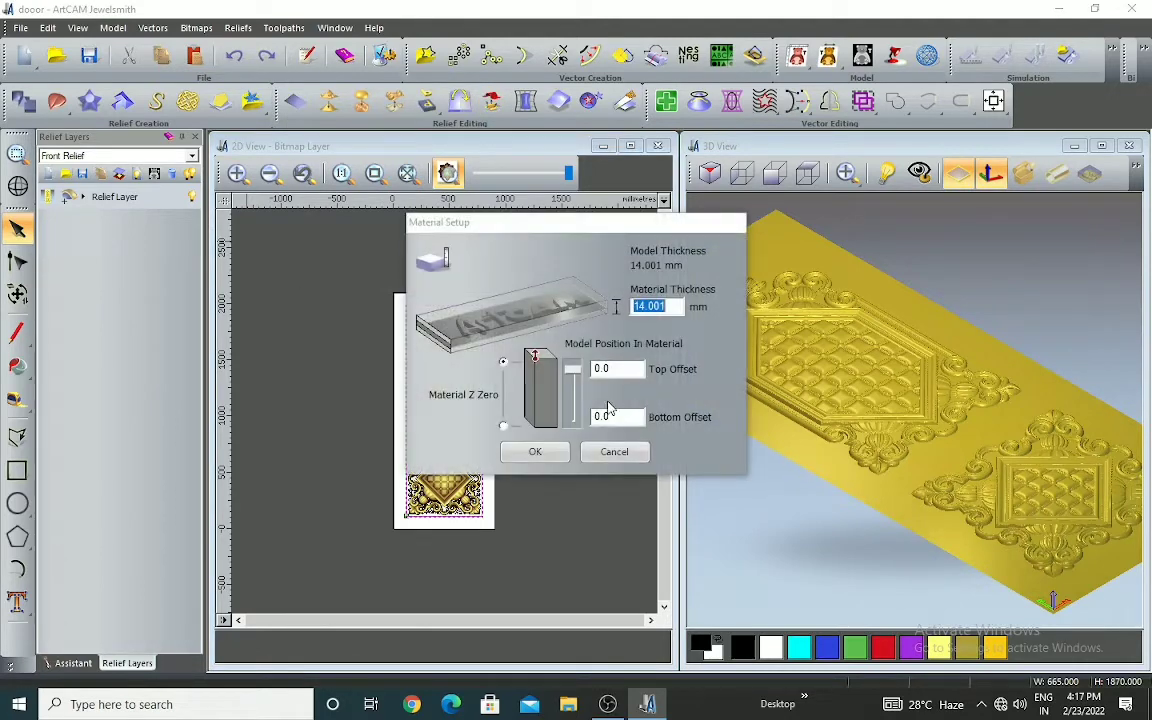
pyautogui.click(535, 452)
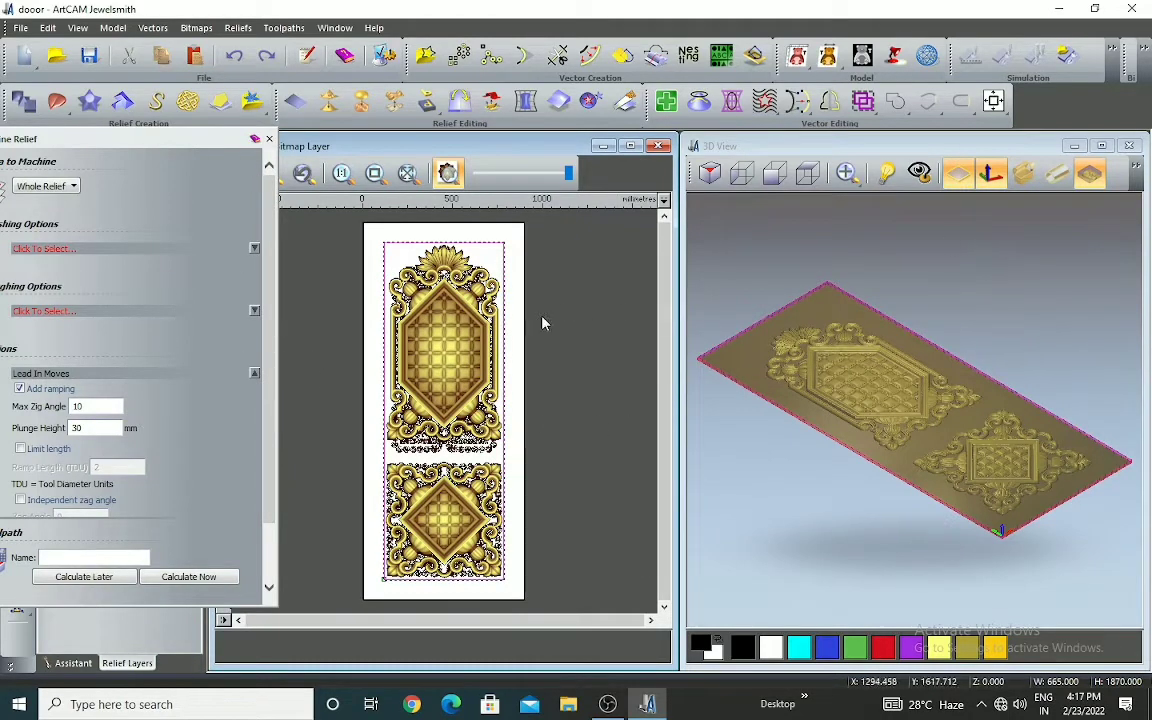
pyautogui.click(255, 249)
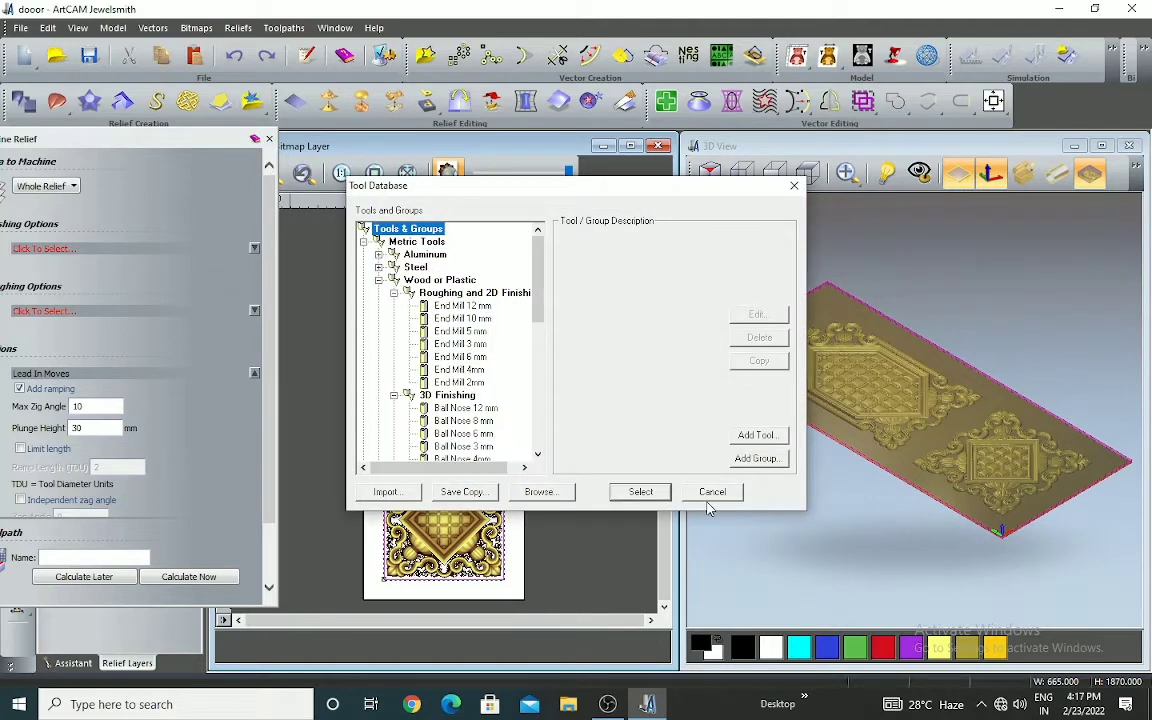
pyautogui.click(712, 493)
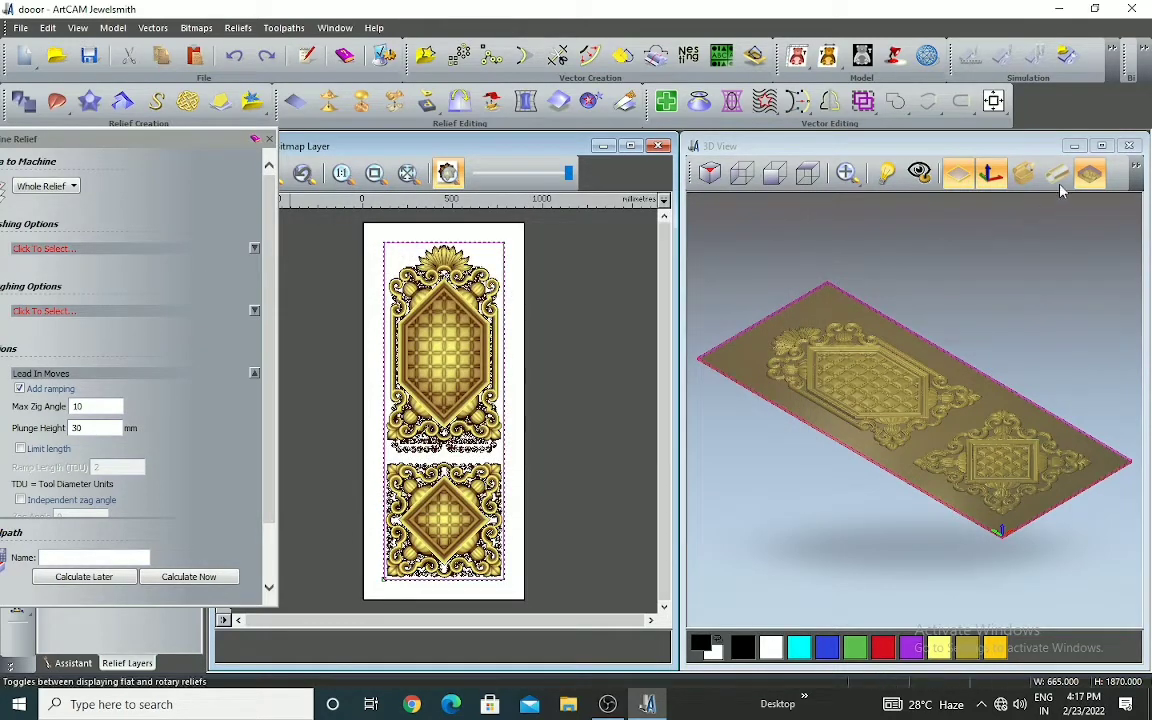
pyautogui.rightClick(1016, 112)
pyautogui.click(1034, 533)
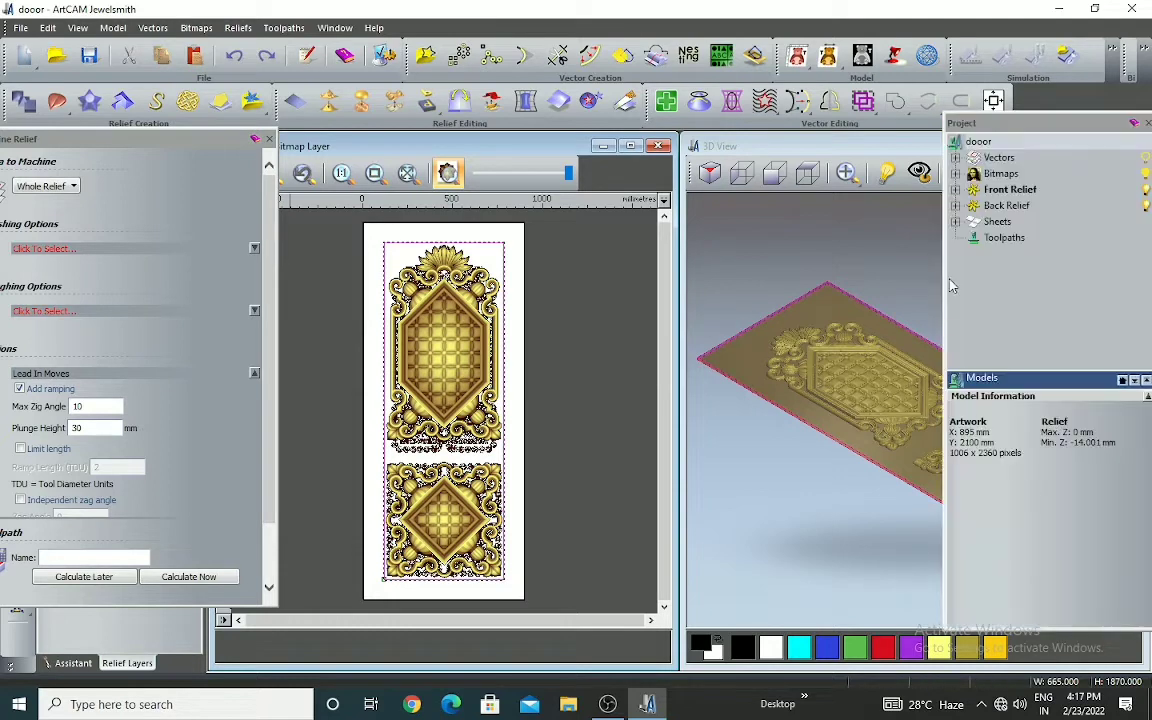
pyautogui.click(956, 222)
pyautogui.click(956, 222)
pyautogui.click(1146, 123)
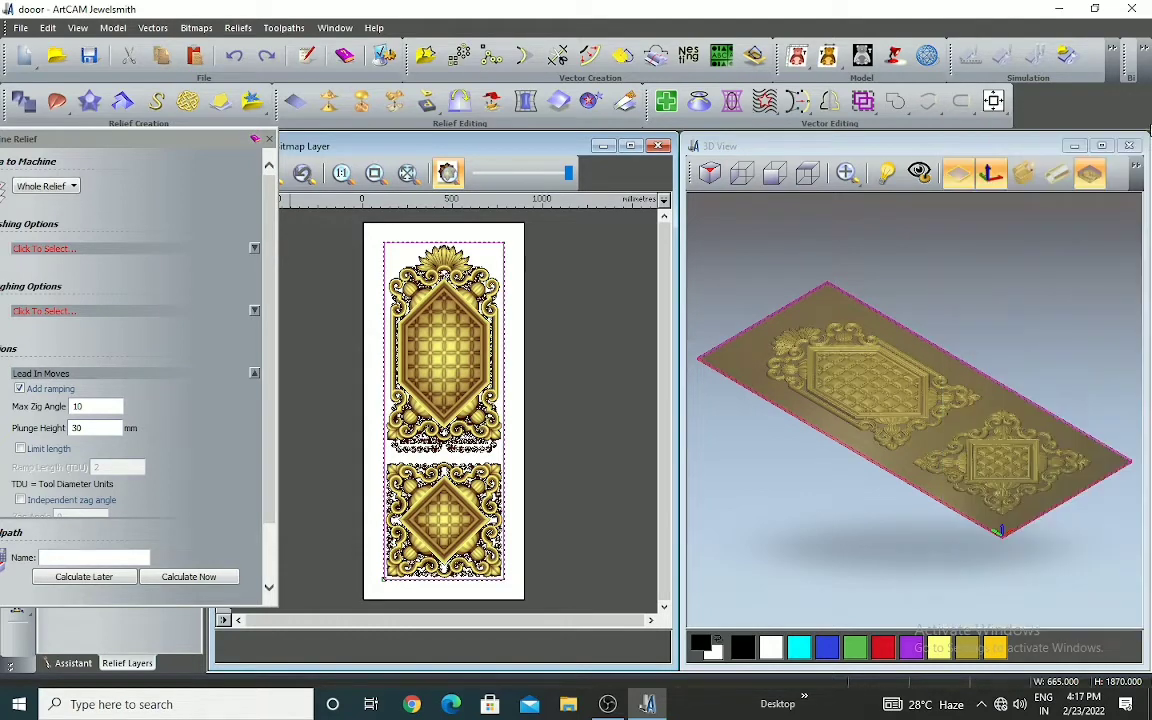
# - Hide the material block in the 3D view and limit the relief machining area to selected vectors
pyautogui.click(1089, 178)
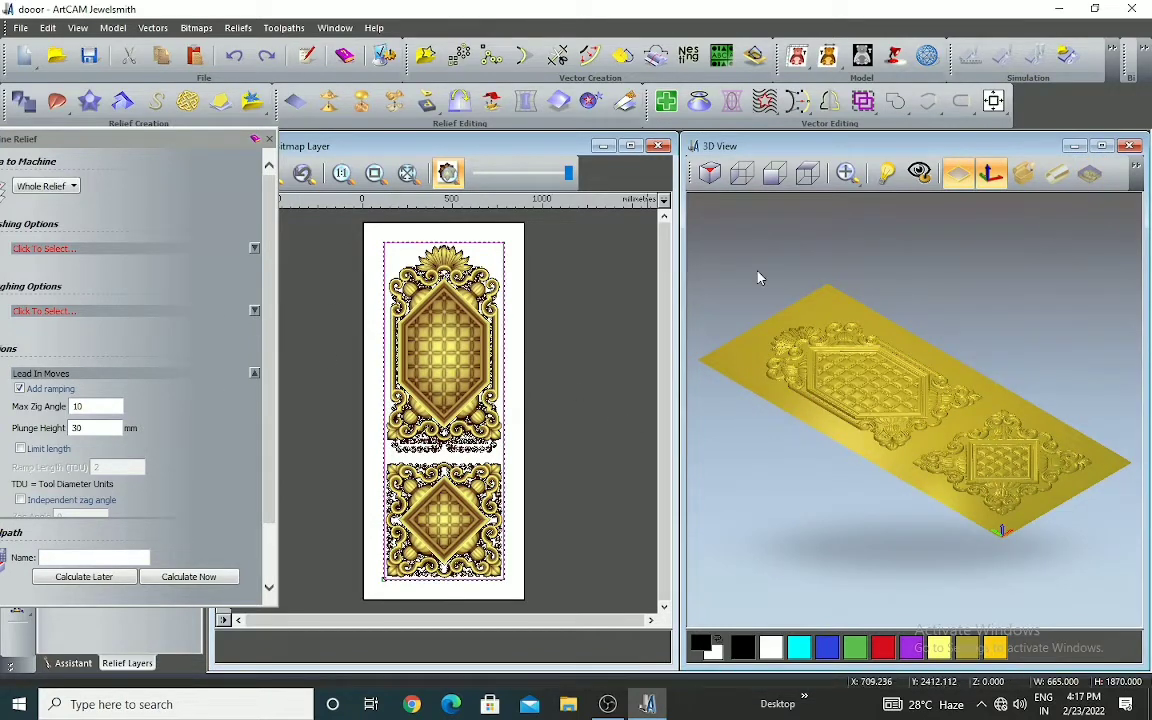
pyautogui.click(61, 186)
pyautogui.click(59, 235)
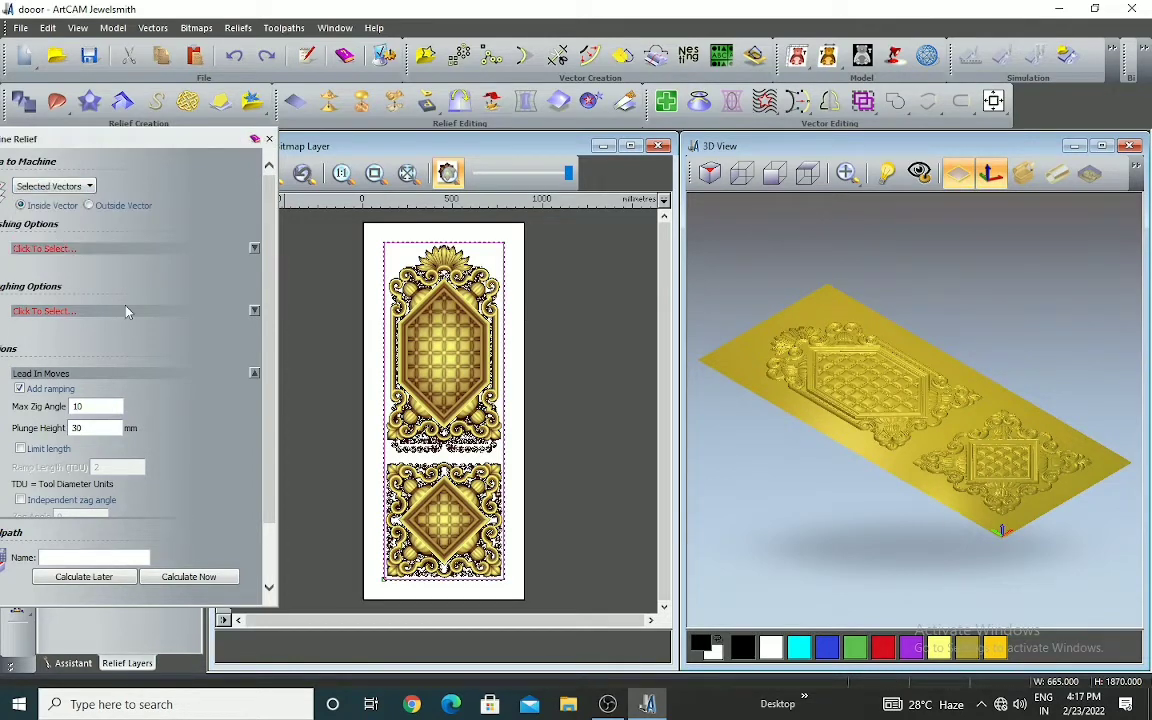
# - Choose the Ball Nose 6 mm finishing tool from the 3D Finishing group and show its cutting parameters
pyautogui.click(254, 254)
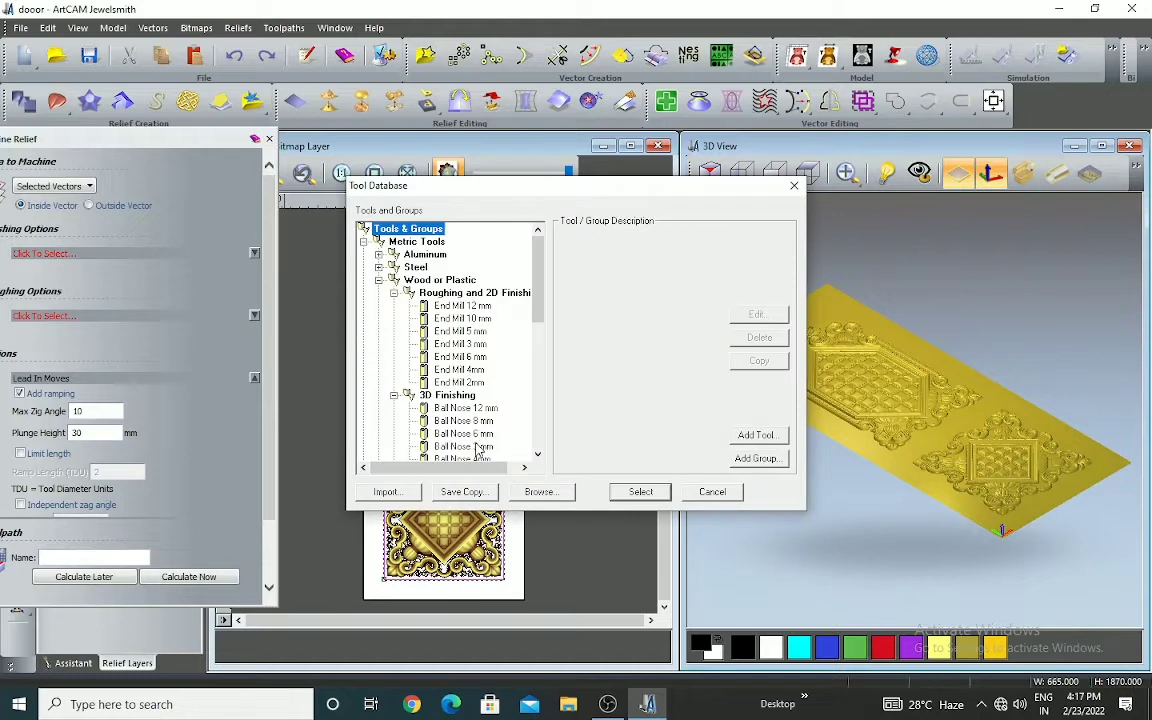
pyautogui.click(472, 434)
pyautogui.click(641, 491)
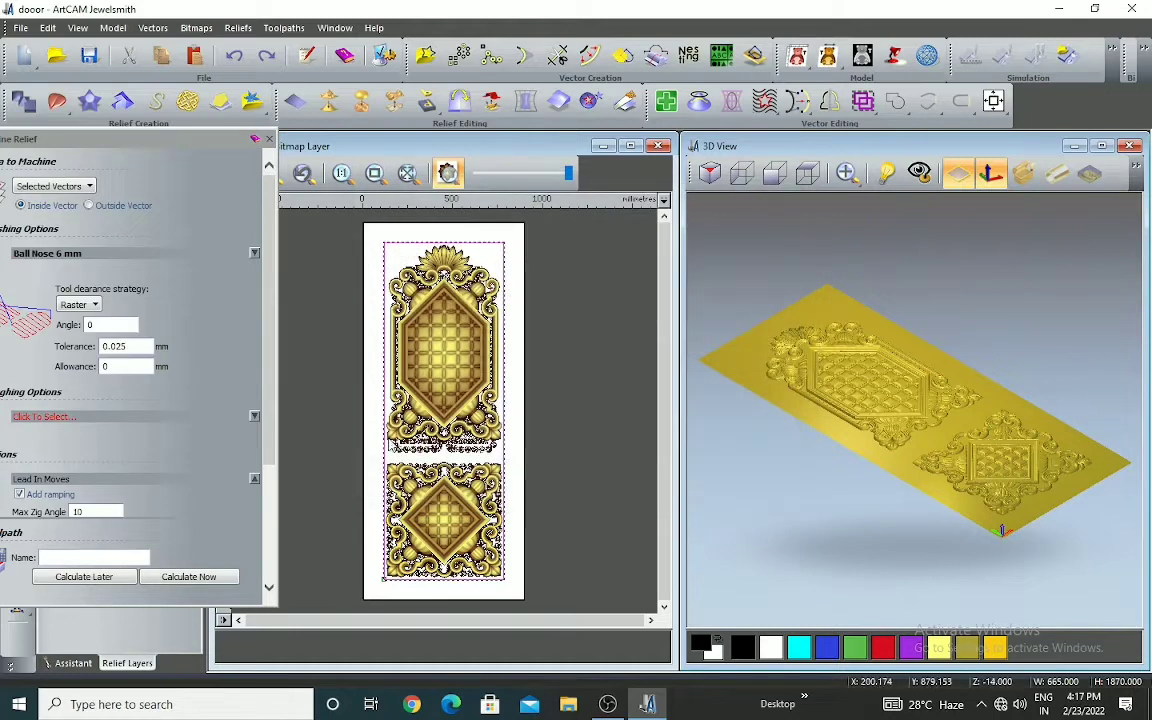
pyautogui.click(254, 254)
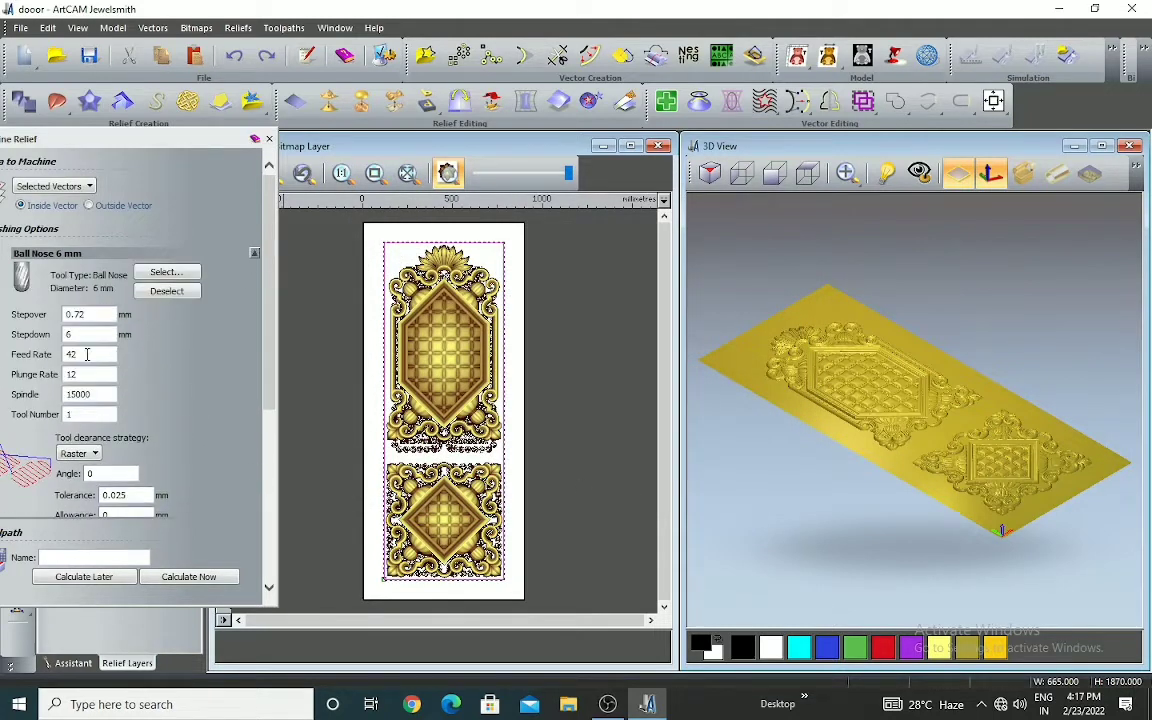
# - Confirm the 14.001 mm material setup again and calculate the relief toolpath
pyautogui.scroll(-8, 255, 431)
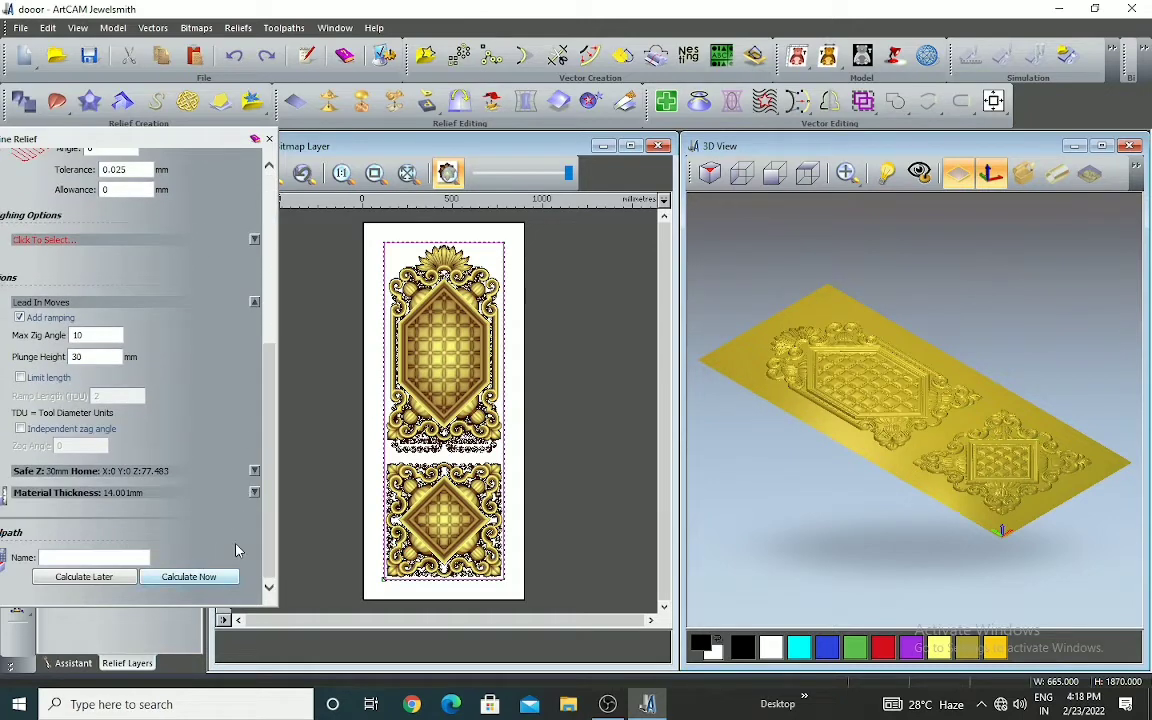
pyautogui.click(254, 492)
pyautogui.click(177, 494)
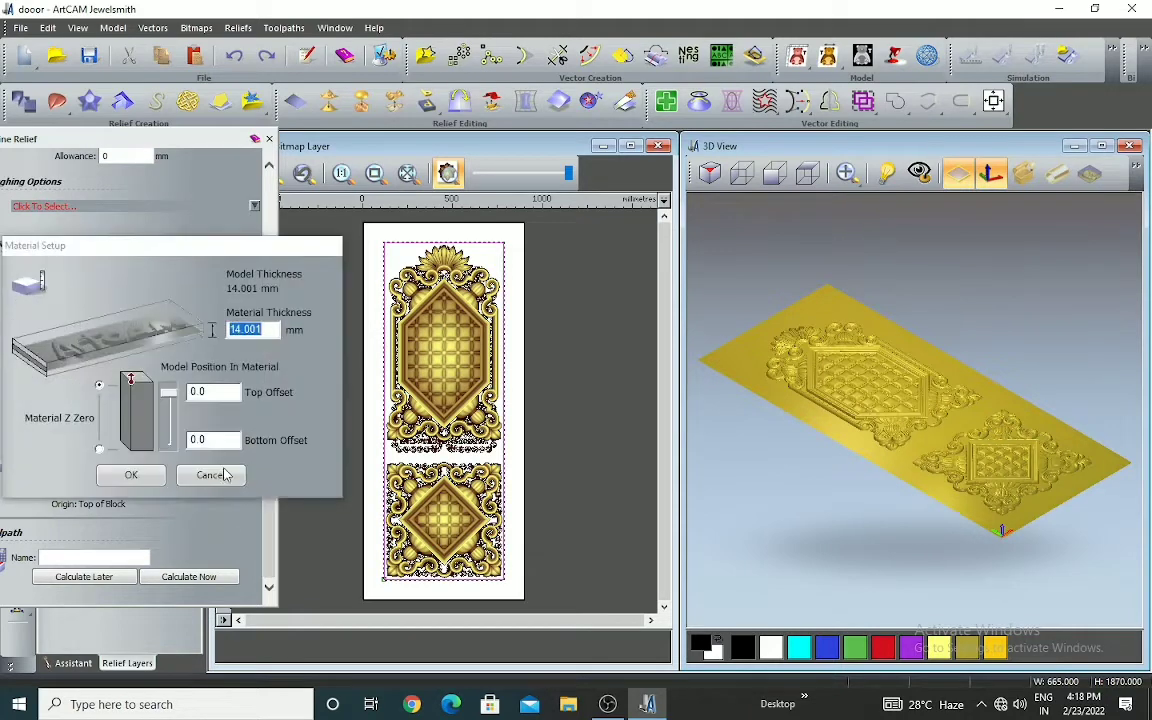
pyautogui.click(133, 477)
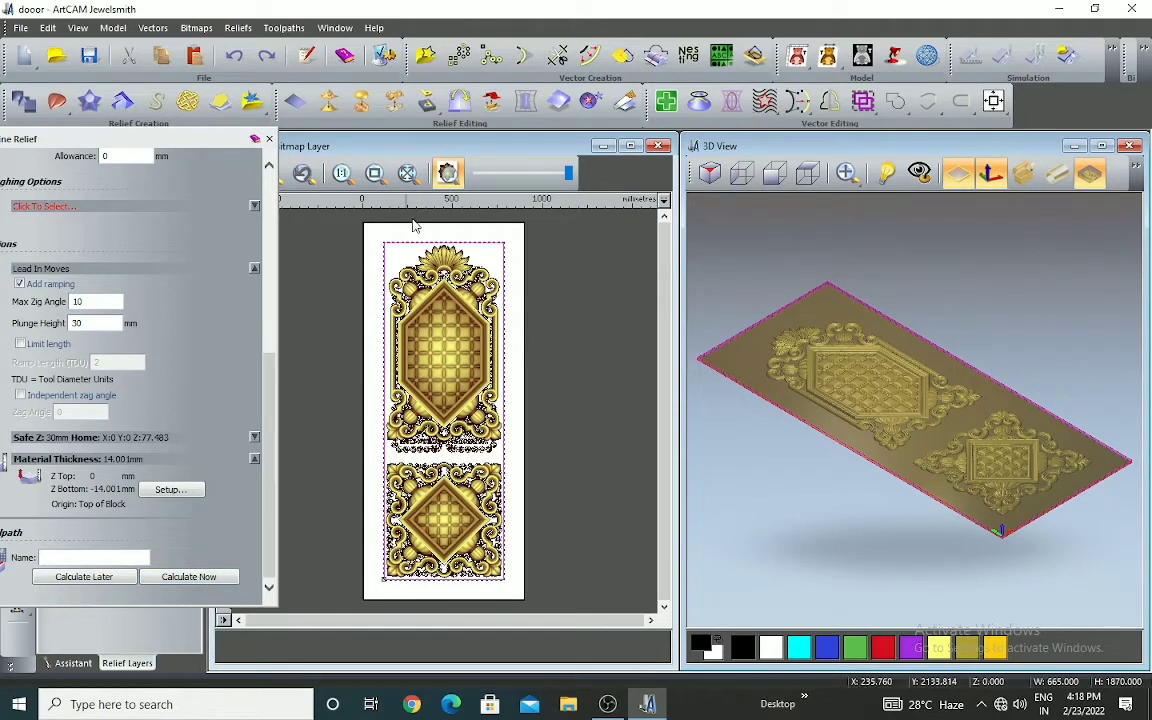
pyautogui.click(188, 578)
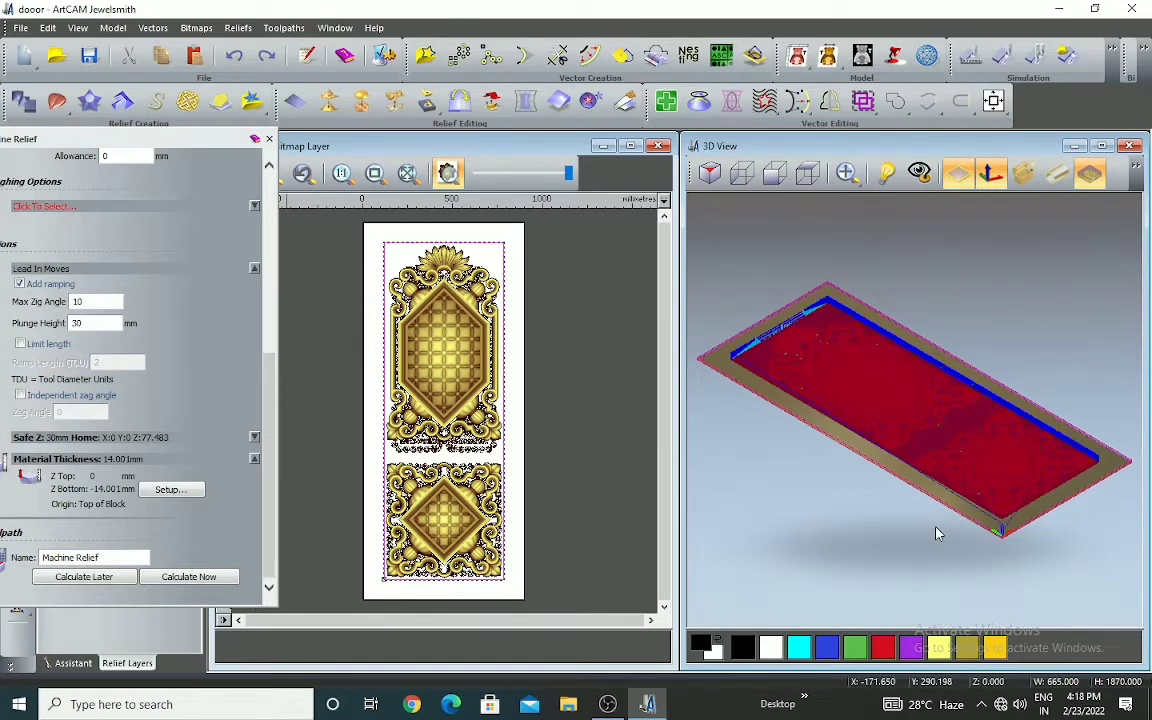
# - Change the finishing tool's clearance strategy to Raster (Classic)
pyautogui.moveTo(769, 366); pyautogui.dragTo(858, 456, button='right')
pyautogui.scroll(-3, 862, 460)
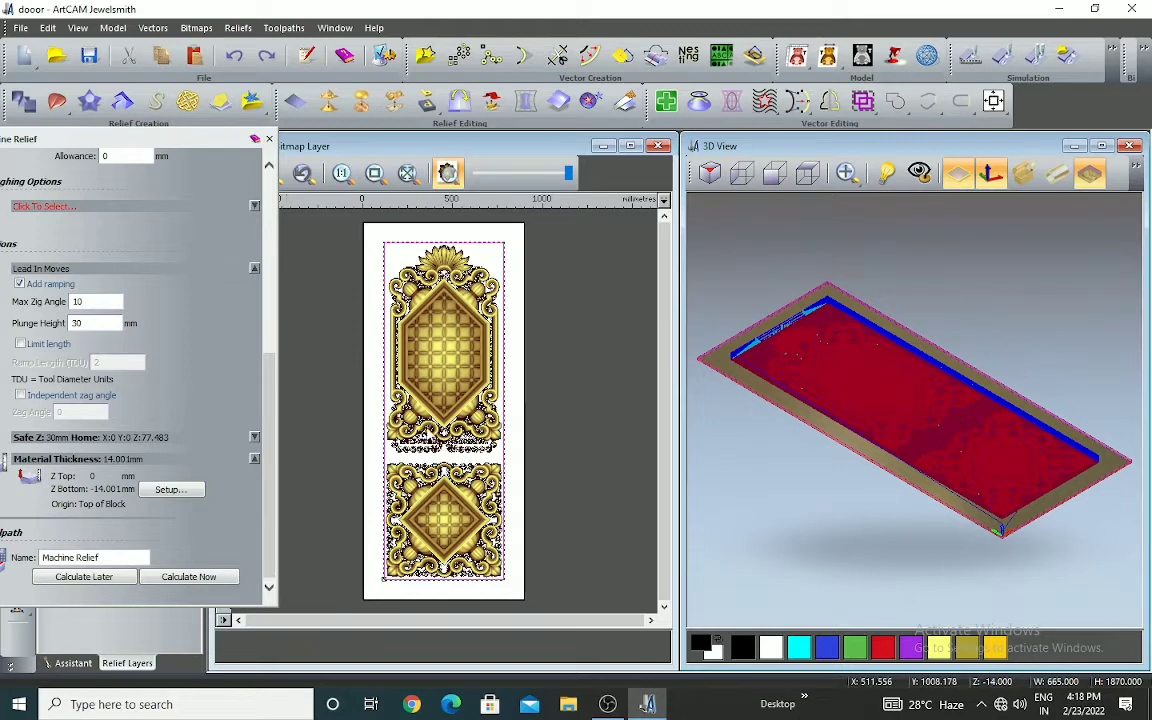
pyautogui.scroll(4, 246, 269)
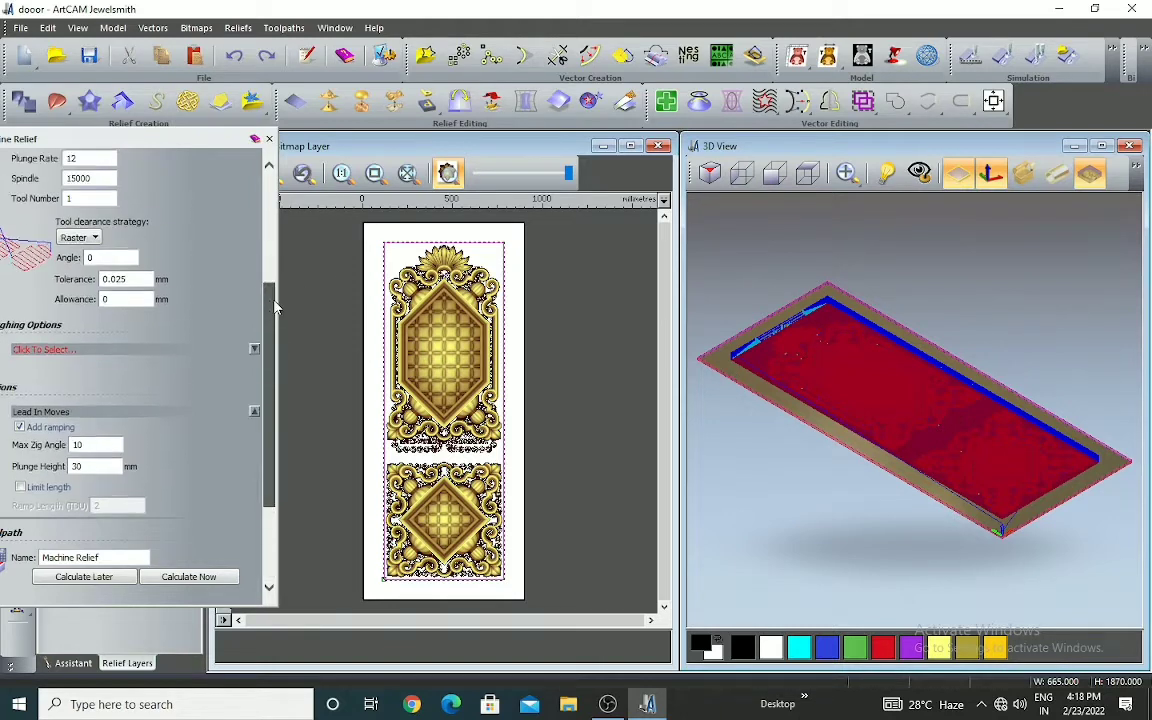
pyautogui.click(95, 285)
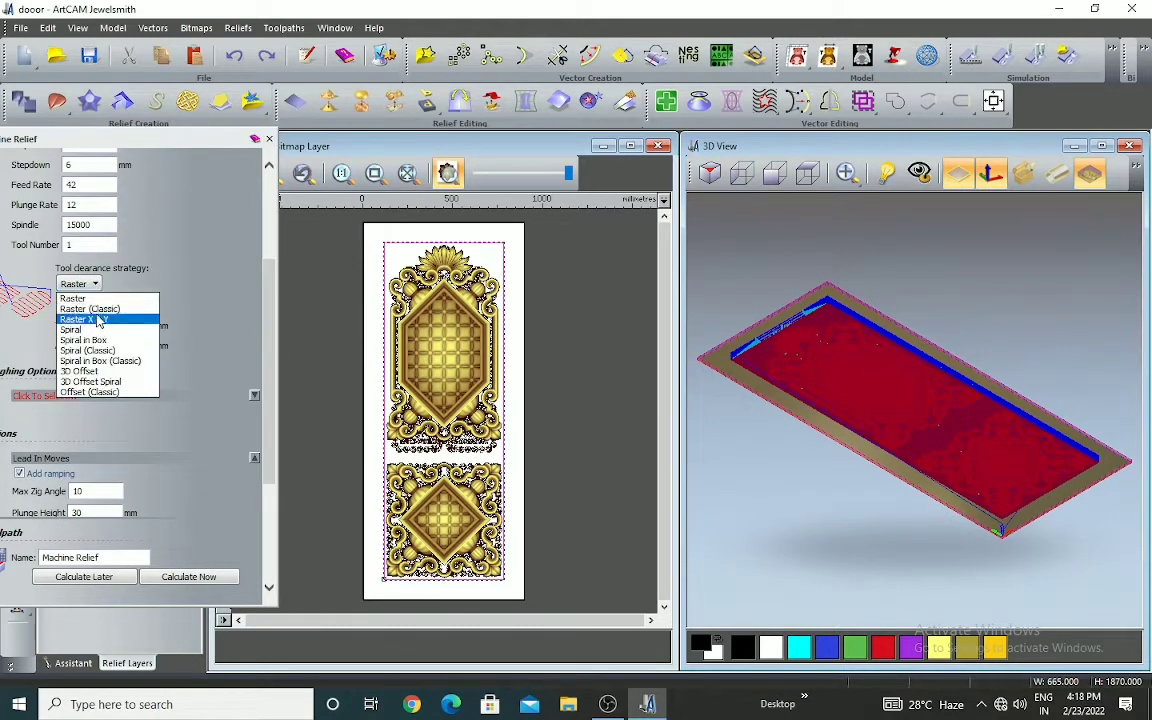
pyautogui.click(99, 311)
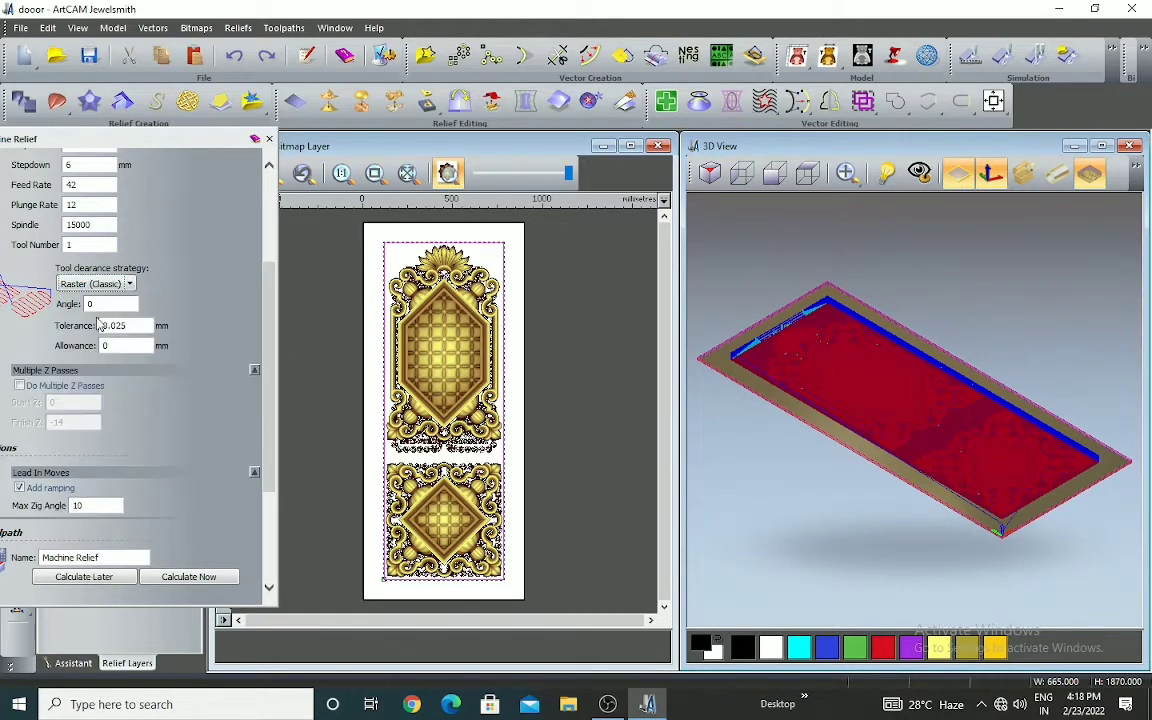
# - Calculate the Machine Relief toolpath with the Raster (Classic) strategy and close its settings
pyautogui.click(195, 578)
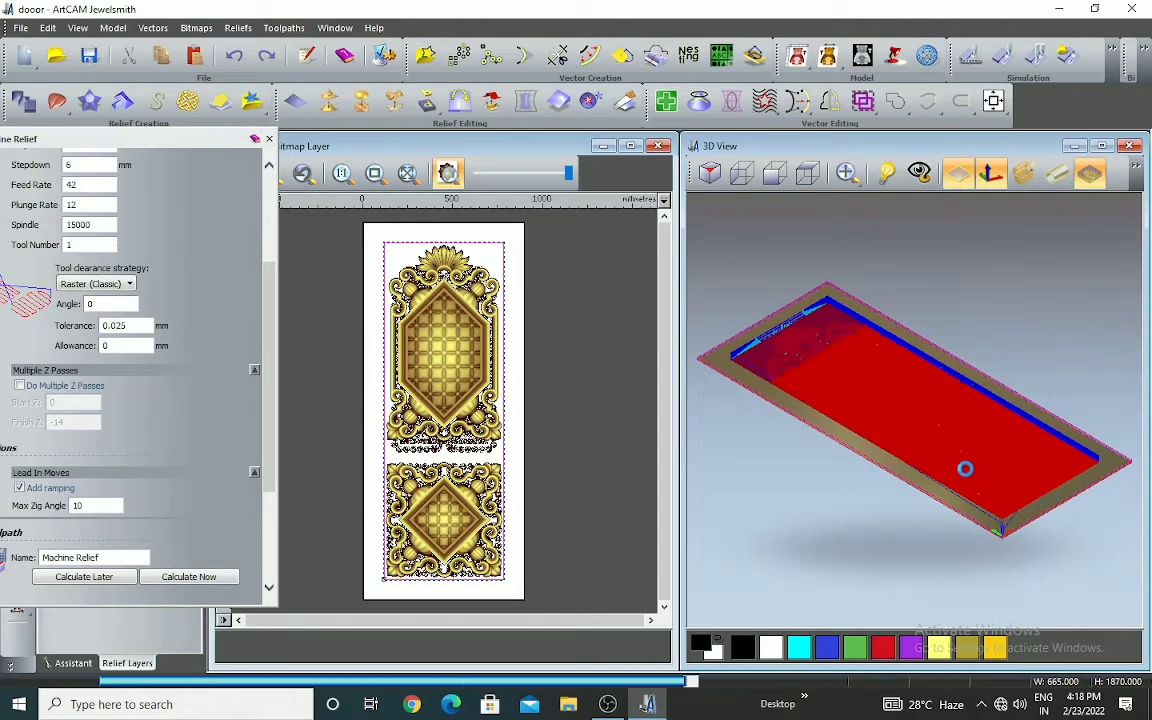
pyautogui.scroll(3, 977, 470)
pyautogui.scroll(-3, 994, 475)
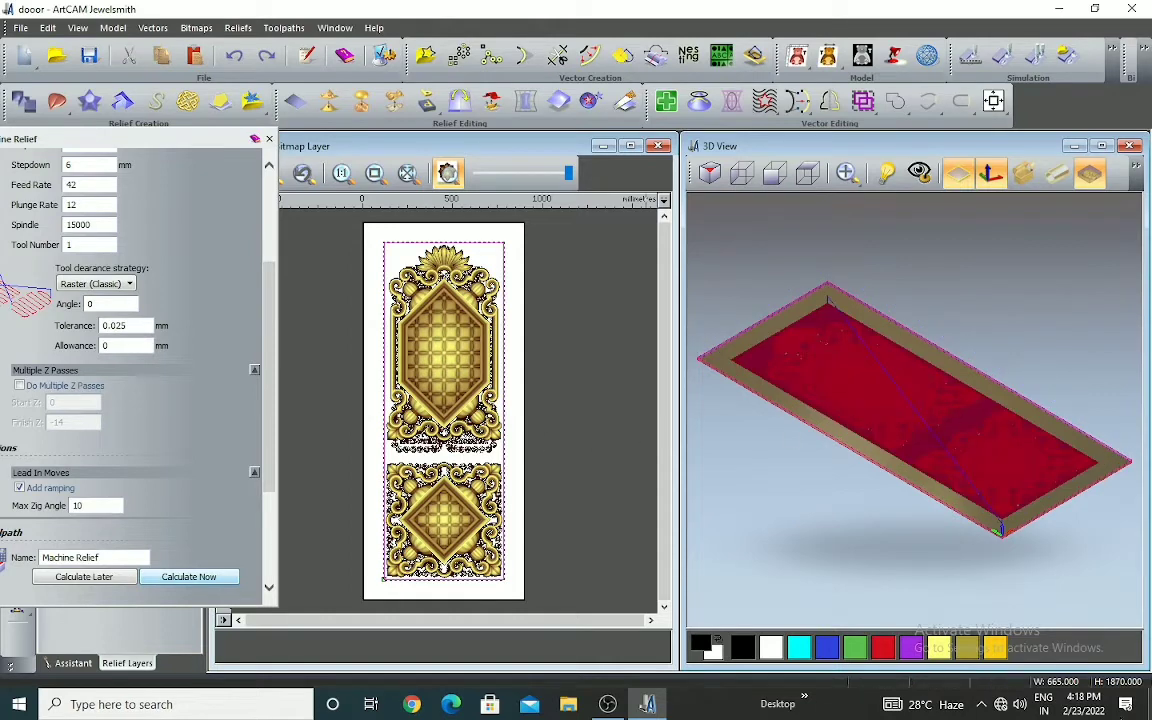
pyautogui.click(269, 140)
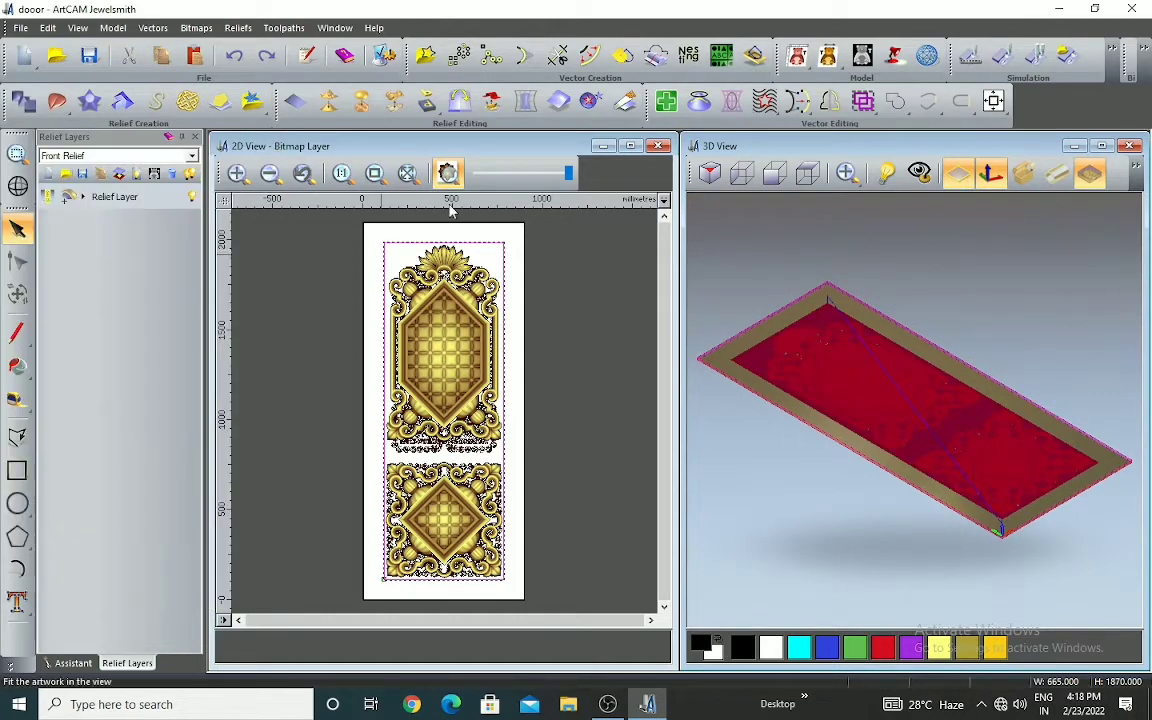
# - Start simulating the toolpath on the whole-model block at Standard resolution and run it at maximum speed to the next retract
pyautogui.click(969, 55)
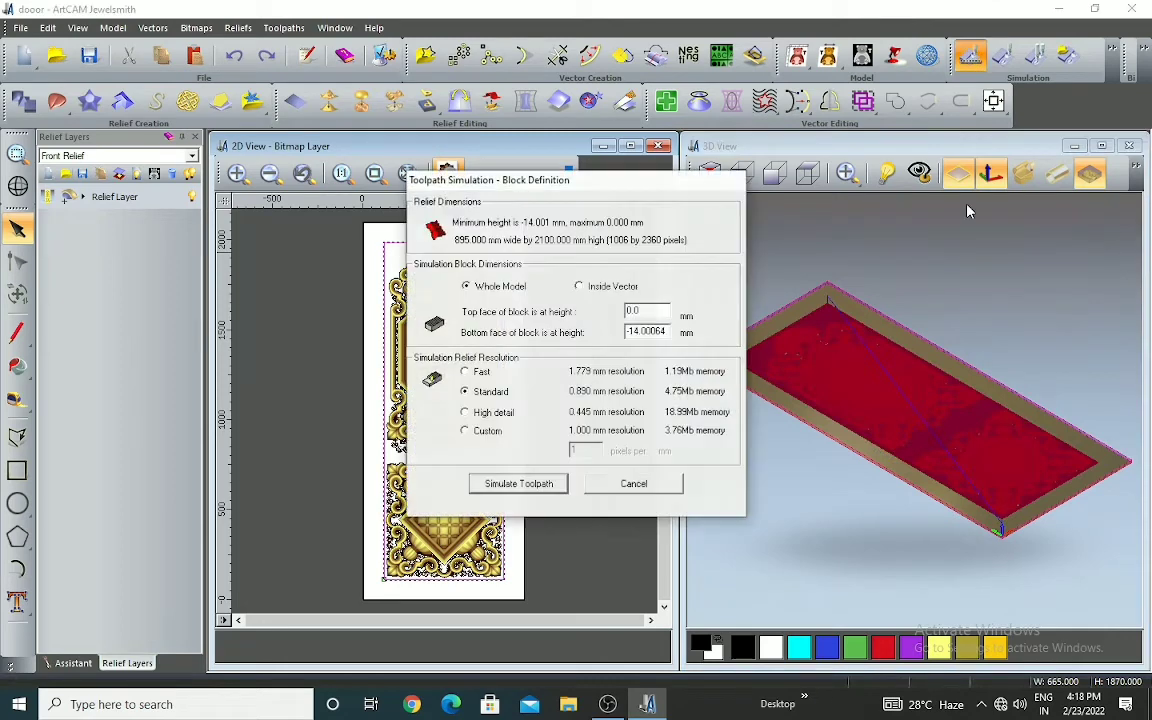
pyautogui.click(526, 489)
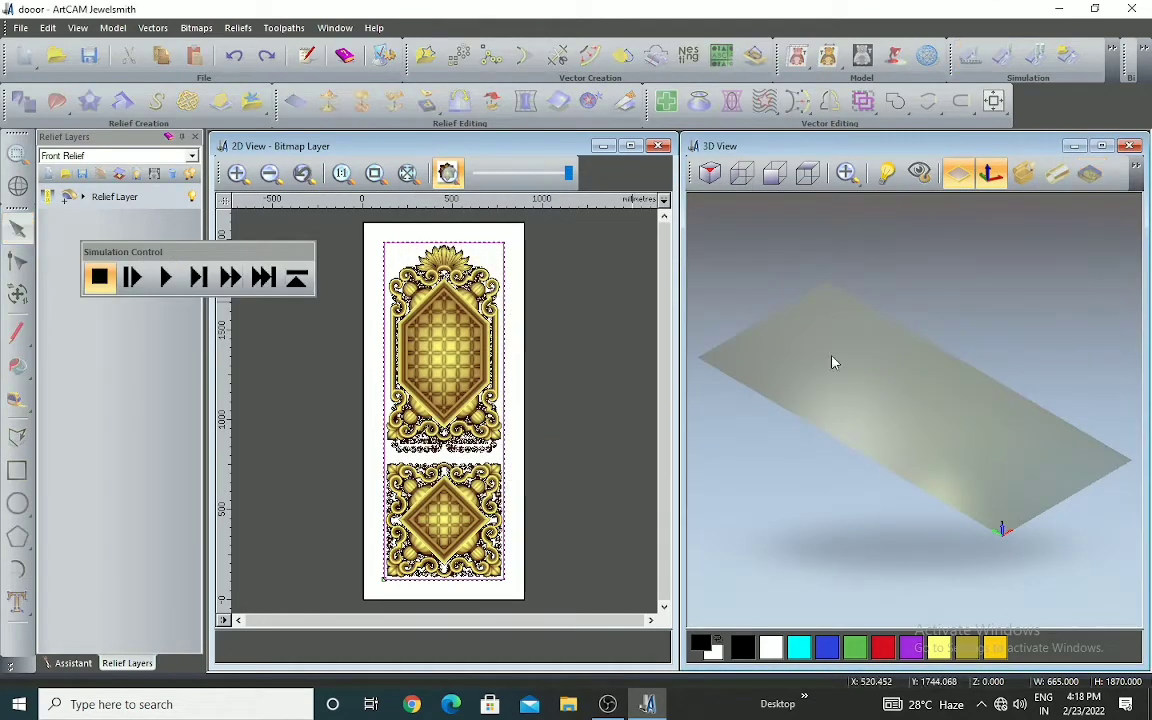
pyautogui.click(167, 280)
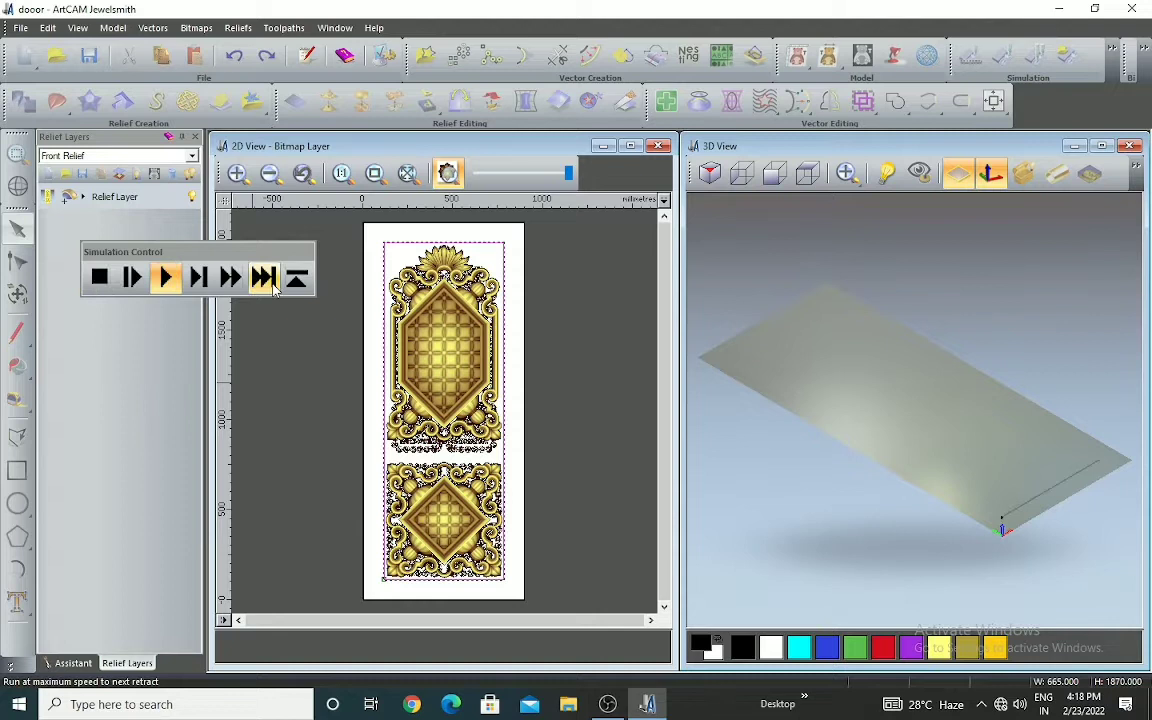
pyautogui.click(269, 285)
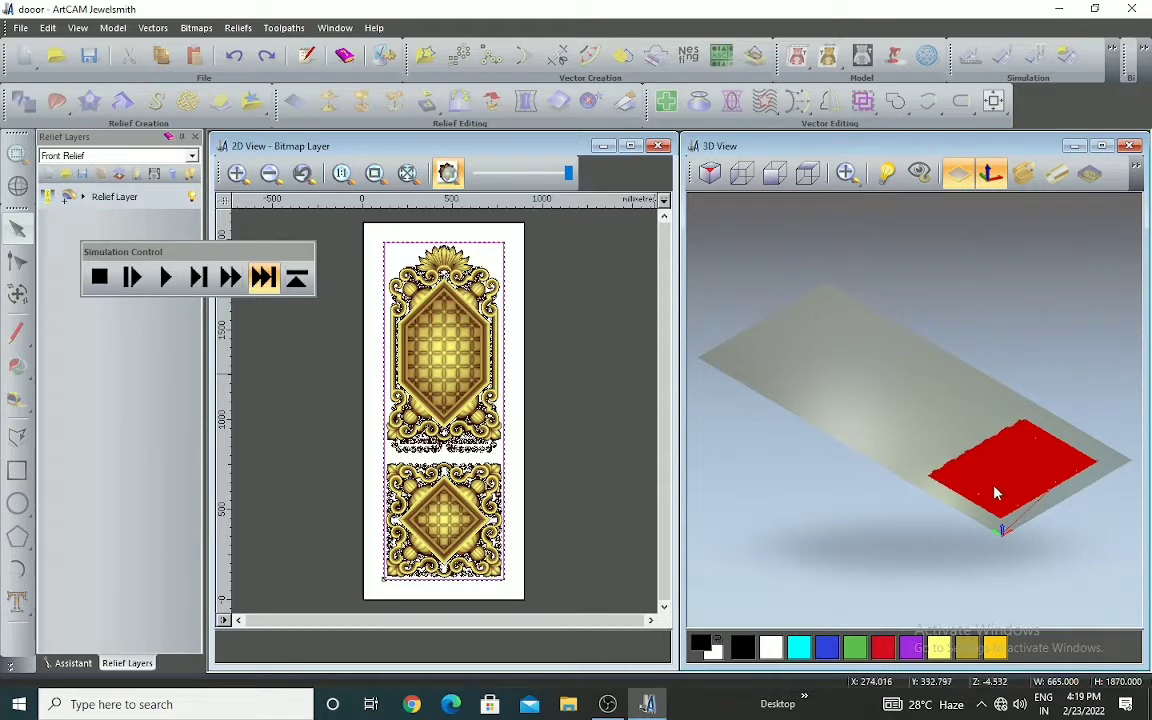
# - View the simulation block from above and play the rest of the toolpath simulation at fast speed
pyautogui.scroll(3, 988, 490)
pyautogui.scroll(-3, 983, 494)
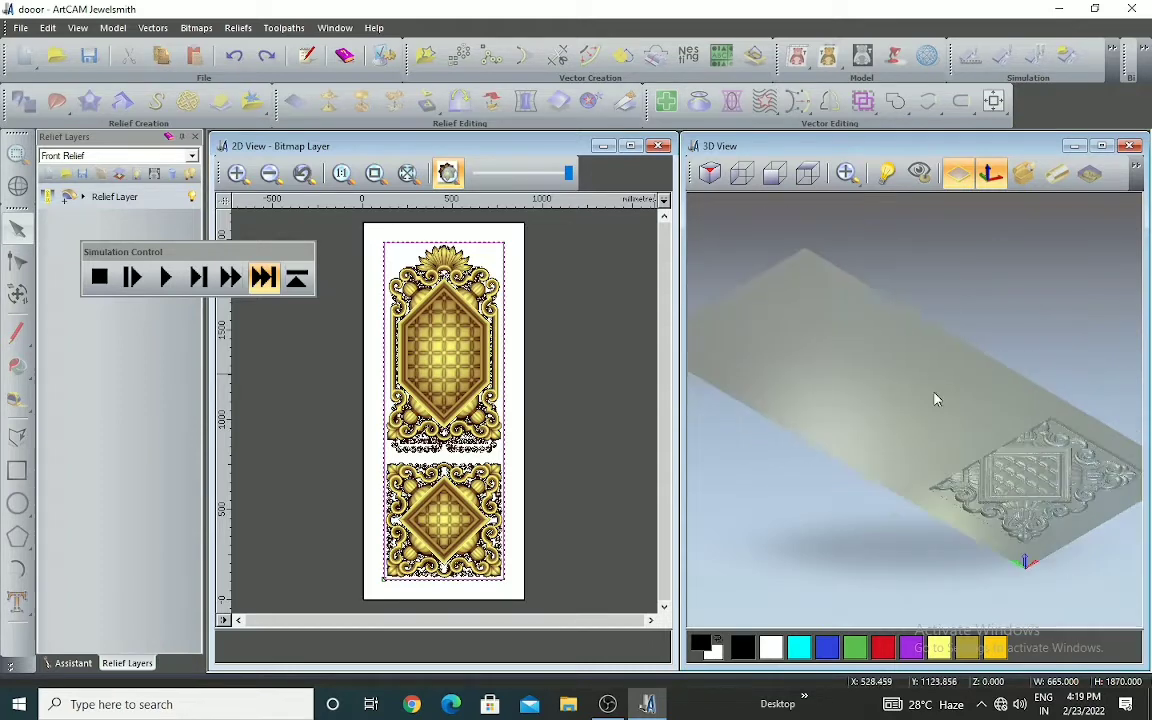
pyautogui.click(810, 173)
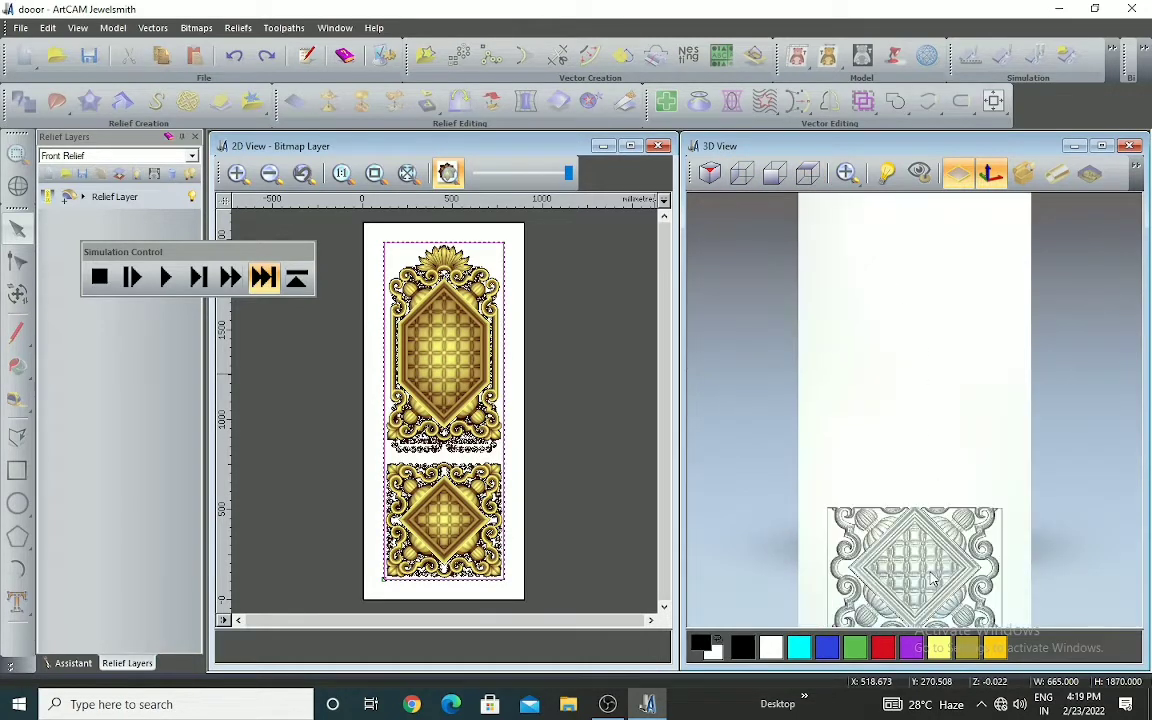
pyautogui.moveTo(930, 564); pyautogui.dragTo(990, 517)
pyautogui.click(229, 279)
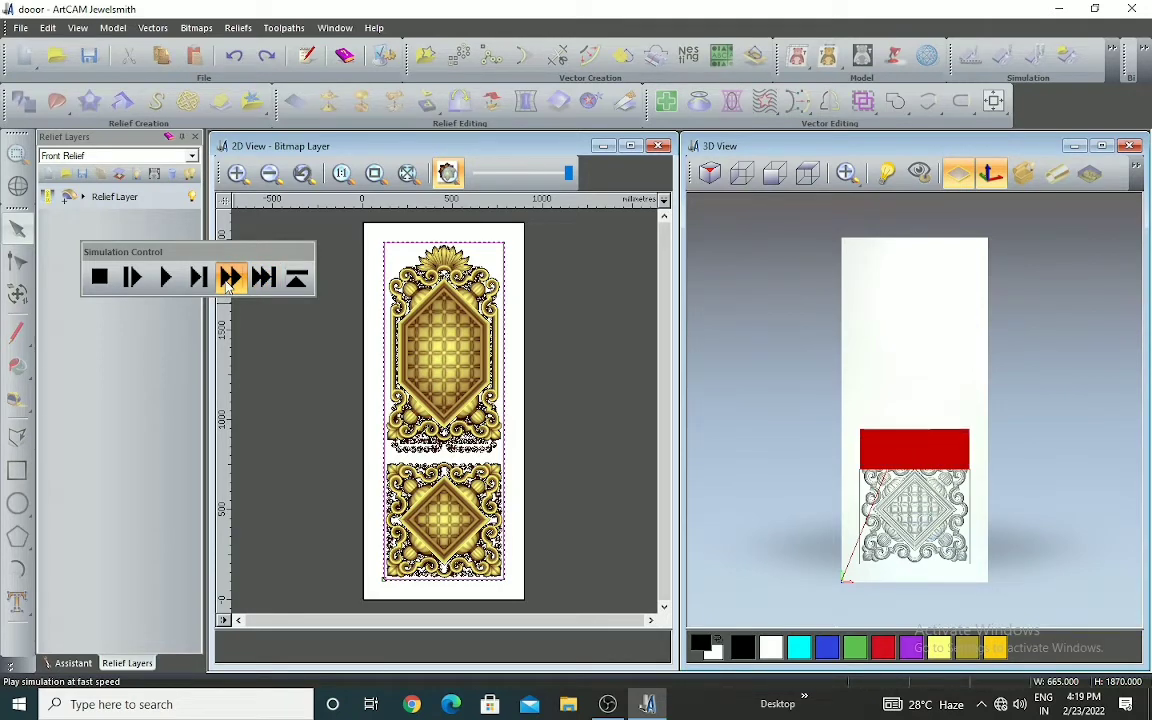
pyautogui.click(229, 279)
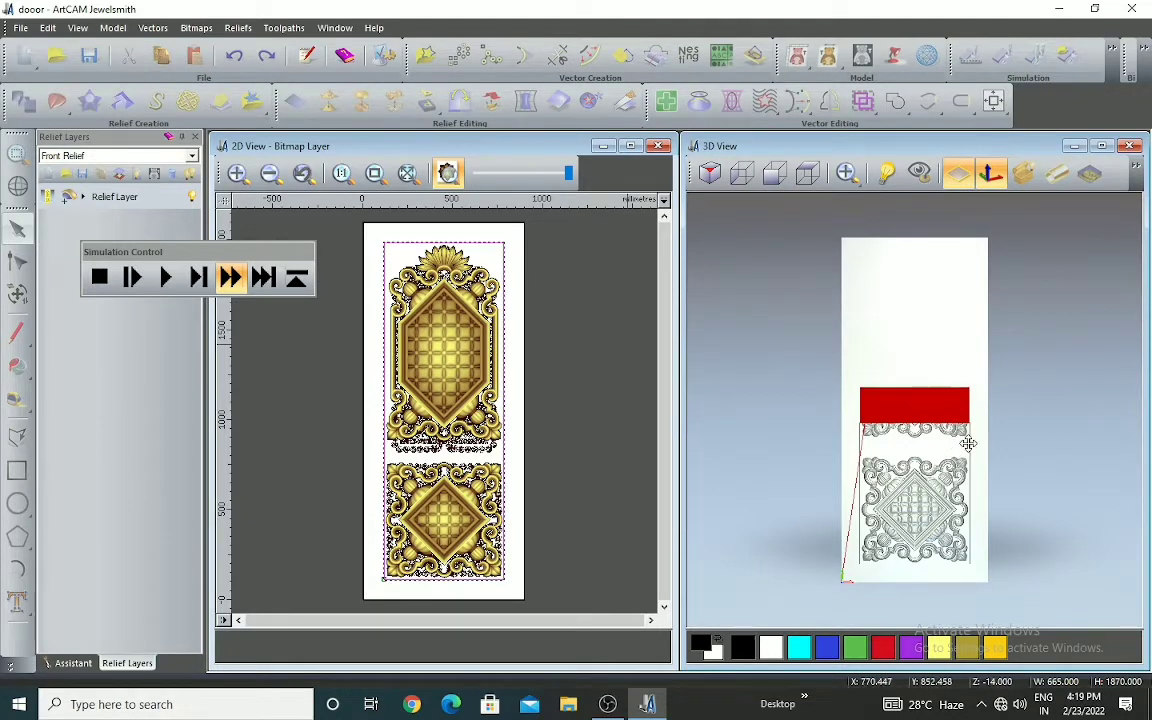
pyautogui.scroll(1, 950, 437)
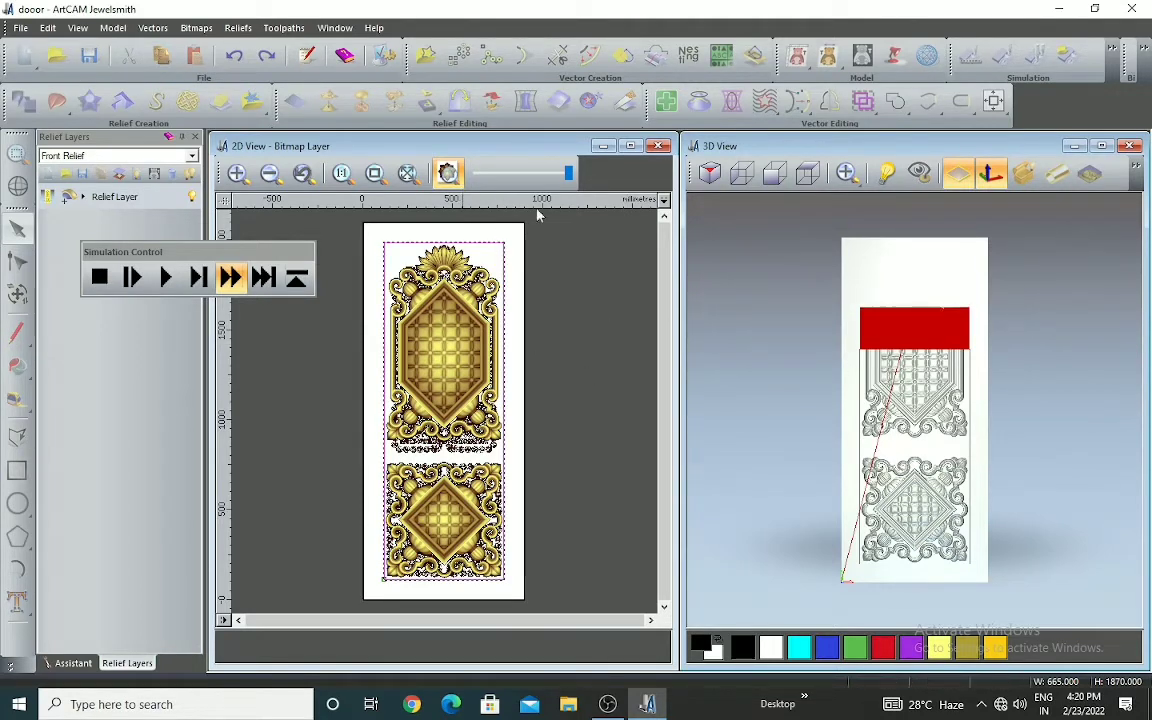
pyautogui.scroll(2, 957, 322)
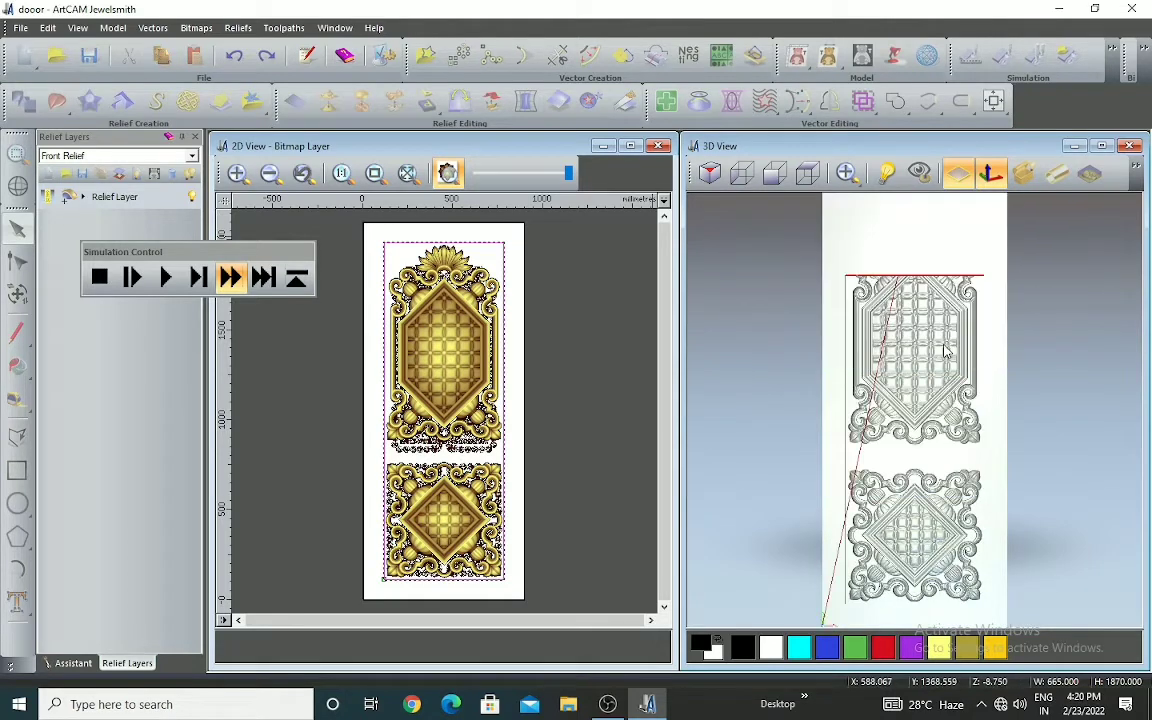
pyautogui.scroll(-2, 922, 424)
pyautogui.scroll(-2, 919, 418)
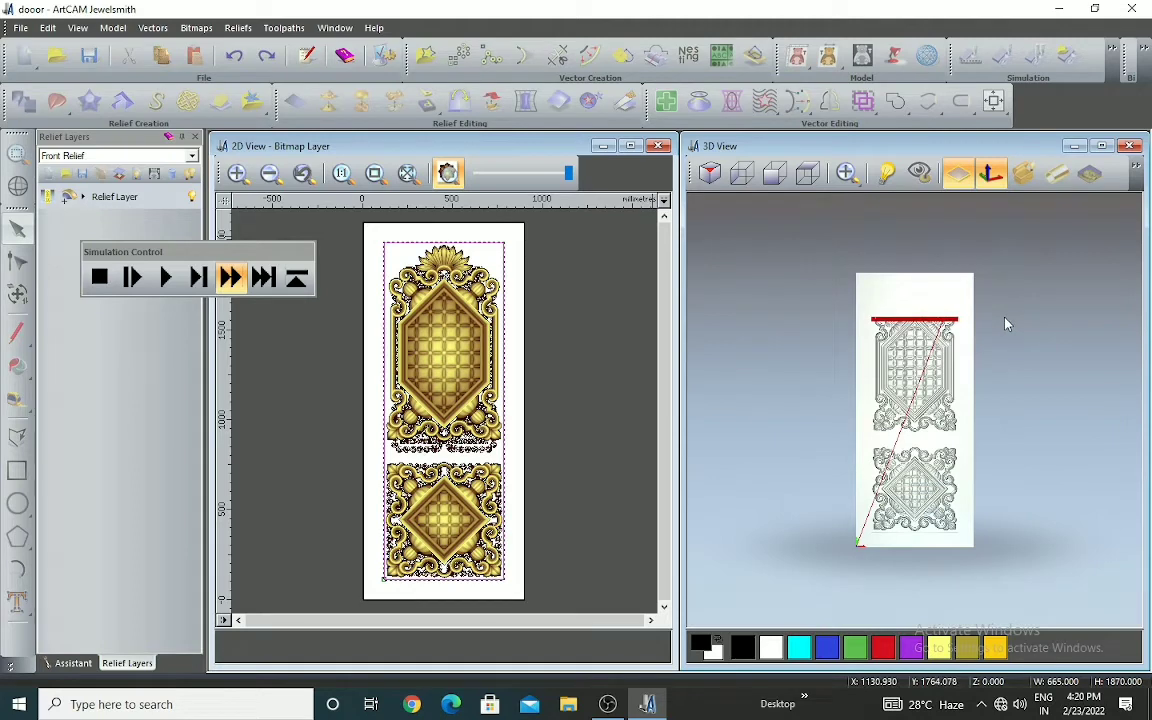
pyautogui.scroll(2, 990, 328)
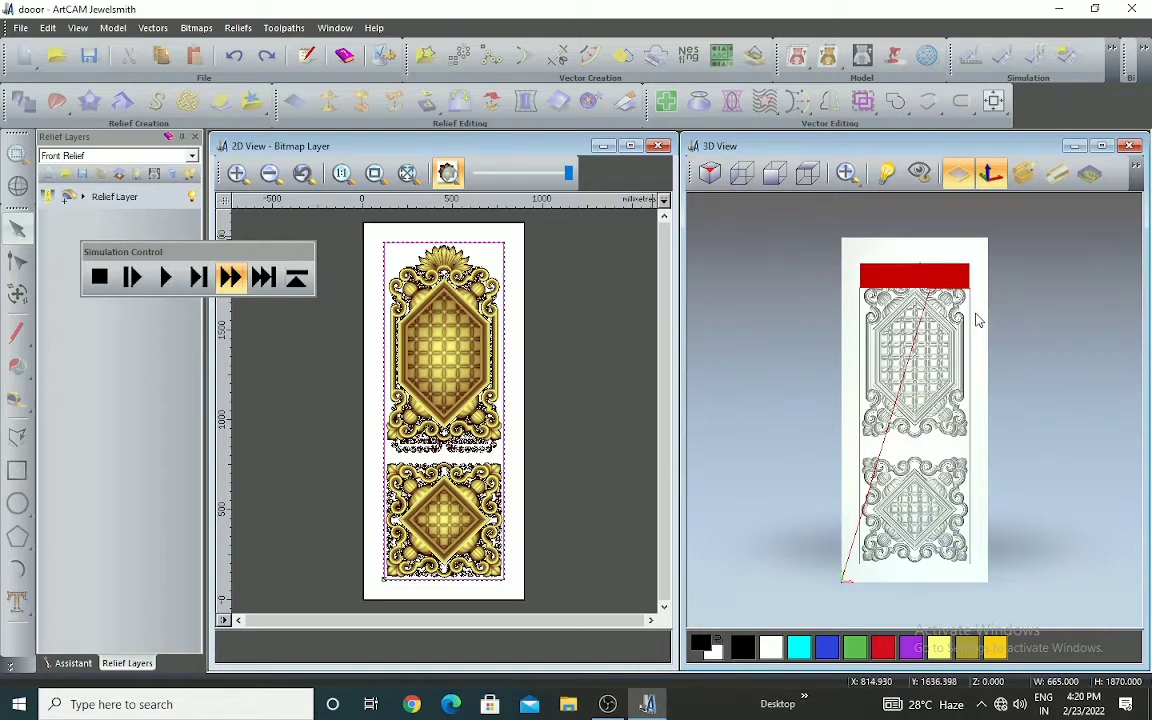
pyautogui.scroll(3, 905, 313)
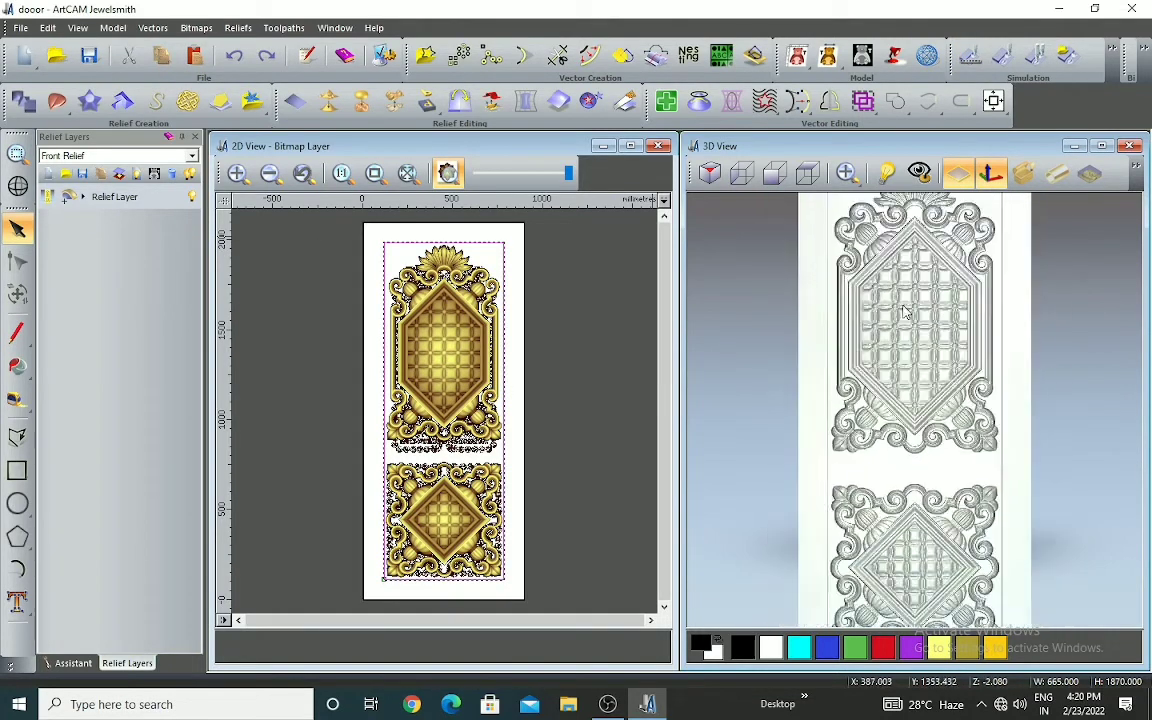
# - Examine both carved panels of the simulated door closely and from several viewing angles
pyautogui.scroll(-2, 905, 313)
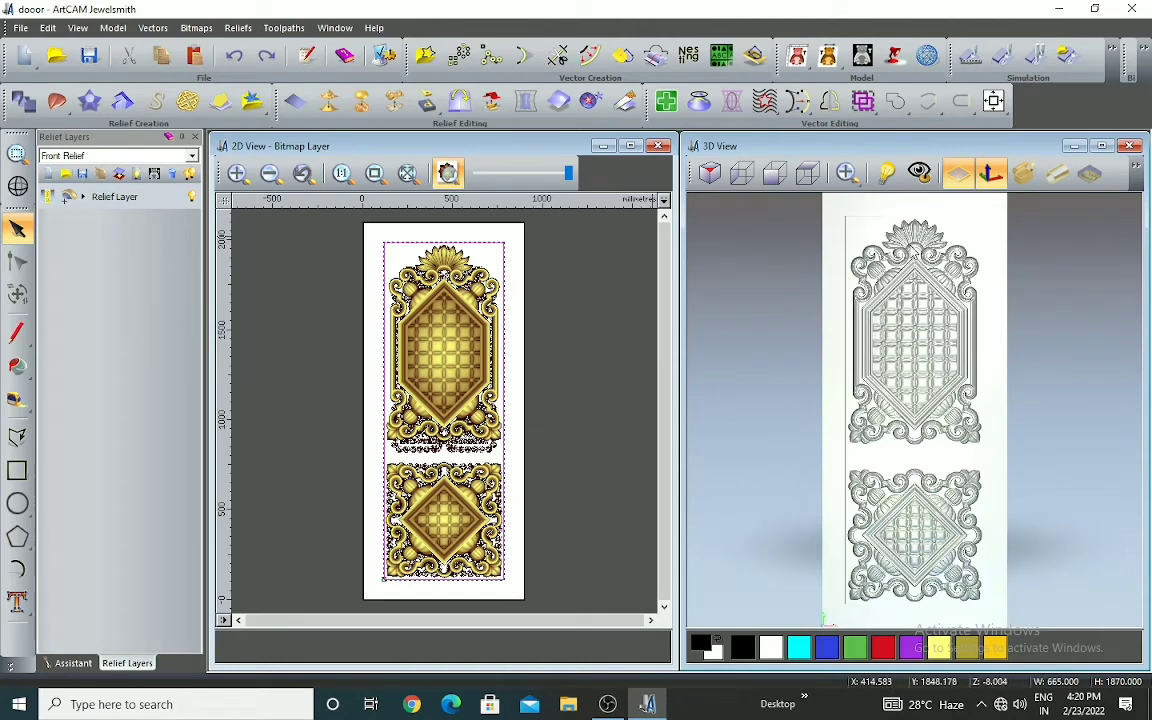
pyautogui.scroll(2, 905, 232)
pyautogui.scroll(-4, 962, 405)
pyautogui.scroll(1, 962, 405)
pyautogui.moveTo(962, 404); pyautogui.dragTo(845, 334)
pyautogui.scroll(3, 910, 390)
pyautogui.scroll(-2, 910, 390)
pyautogui.moveTo(910, 390); pyautogui.dragTo(795, 471)
pyautogui.scroll(2, 795, 471)
pyautogui.scroll(4, 795, 471)
pyautogui.scroll(-4, 869, 424)
pyautogui.moveTo(869, 424); pyautogui.dragTo(960, 477)
pyautogui.scroll(4, 829, 331)
pyautogui.scroll(-5, 822, 340)
pyautogui.scroll(2, 822, 340)
pyautogui.scroll(4, 960, 477)
pyautogui.scroll(-4, 996, 388)
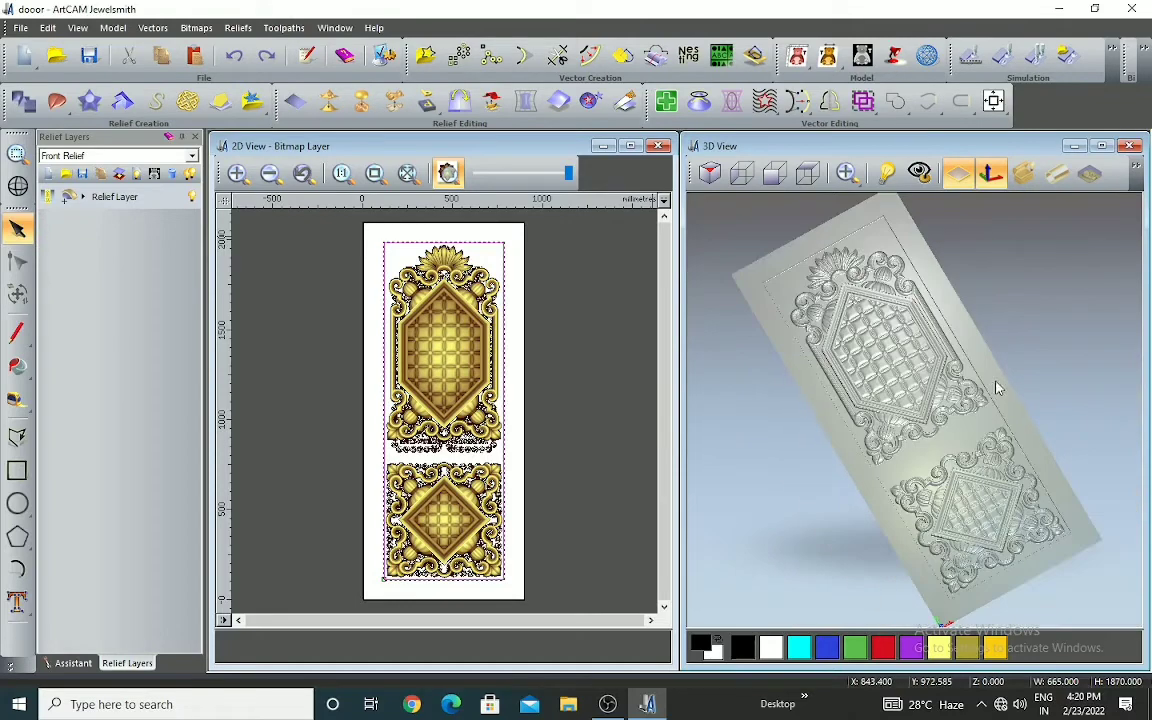
pyautogui.scroll(4, 851, 297)
pyautogui.scroll(-4, 806, 280)
pyautogui.scroll(4, 806, 280)
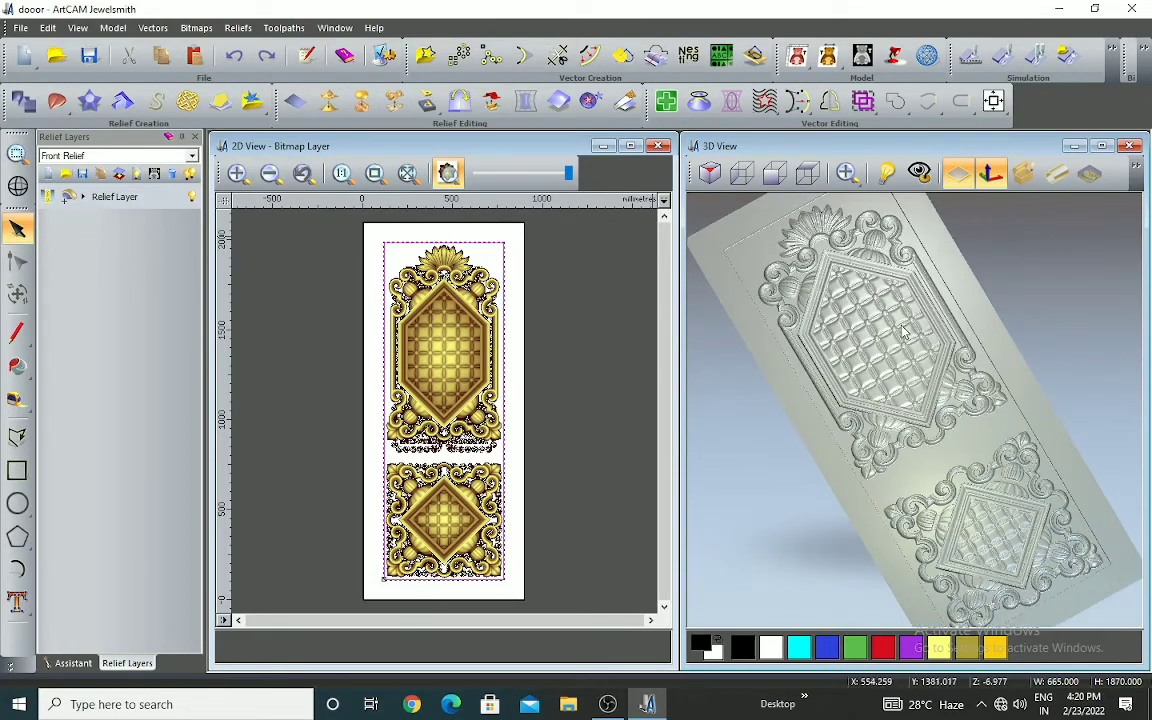
pyautogui.scroll(-4, 930, 262)
pyautogui.scroll(4, 930, 262)
pyautogui.scroll(-4, 855, 270)
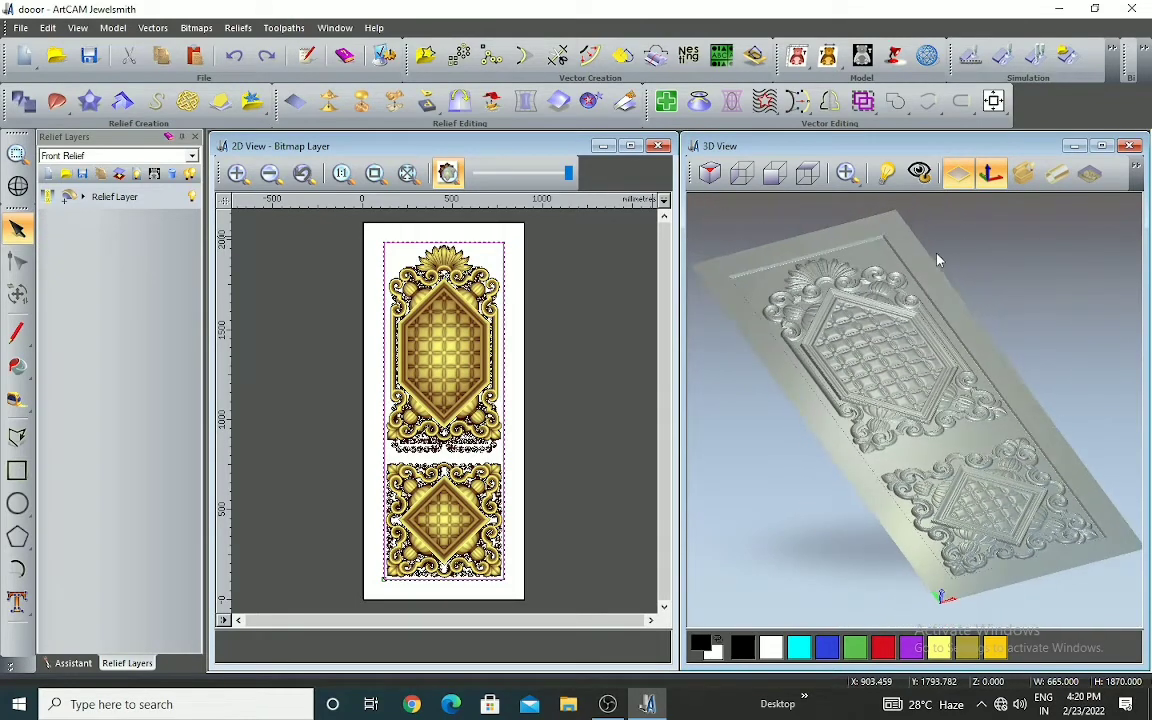
pyautogui.scroll(4, 855, 270)
pyautogui.scroll(-4, 952, 337)
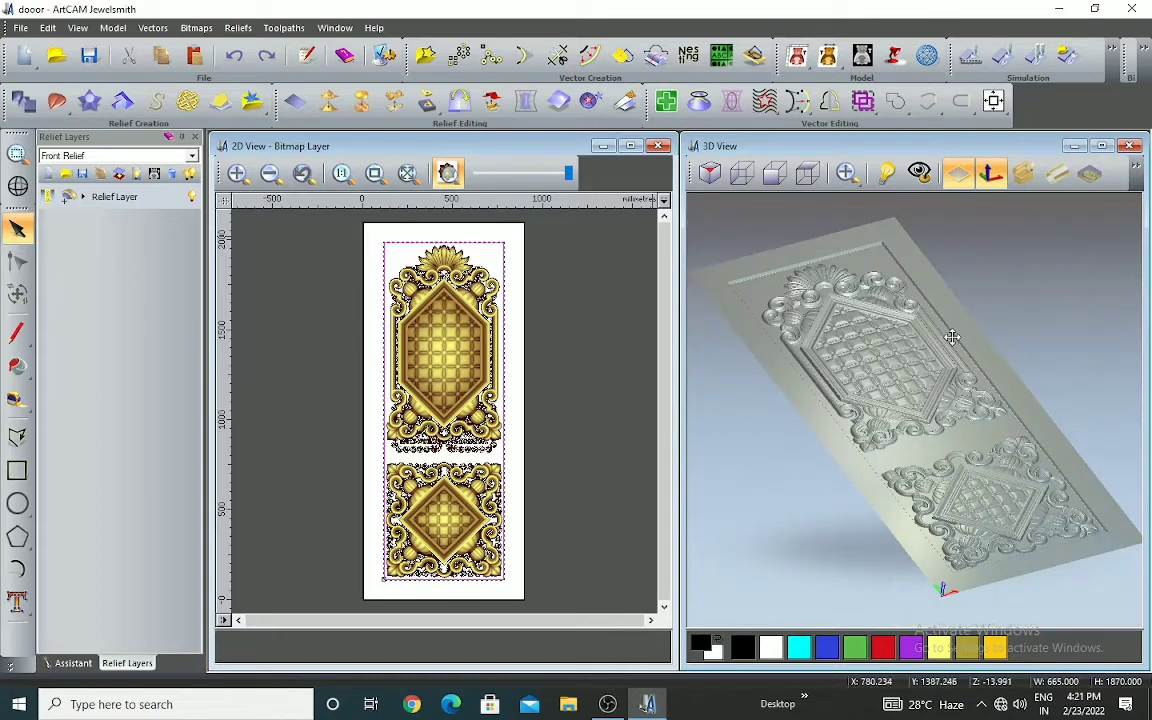
pyautogui.scroll(4, 952, 339)
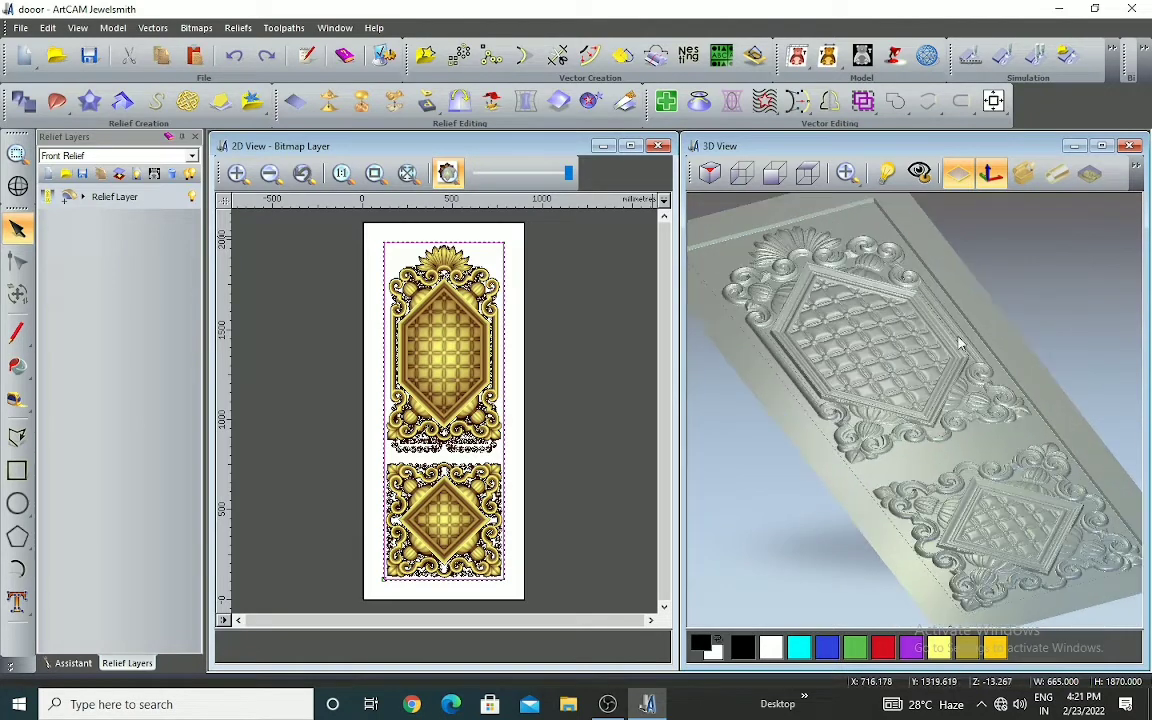
pyautogui.scroll(-4, 986, 337)
pyautogui.click(1088, 175)
pyautogui.click(1088, 175)
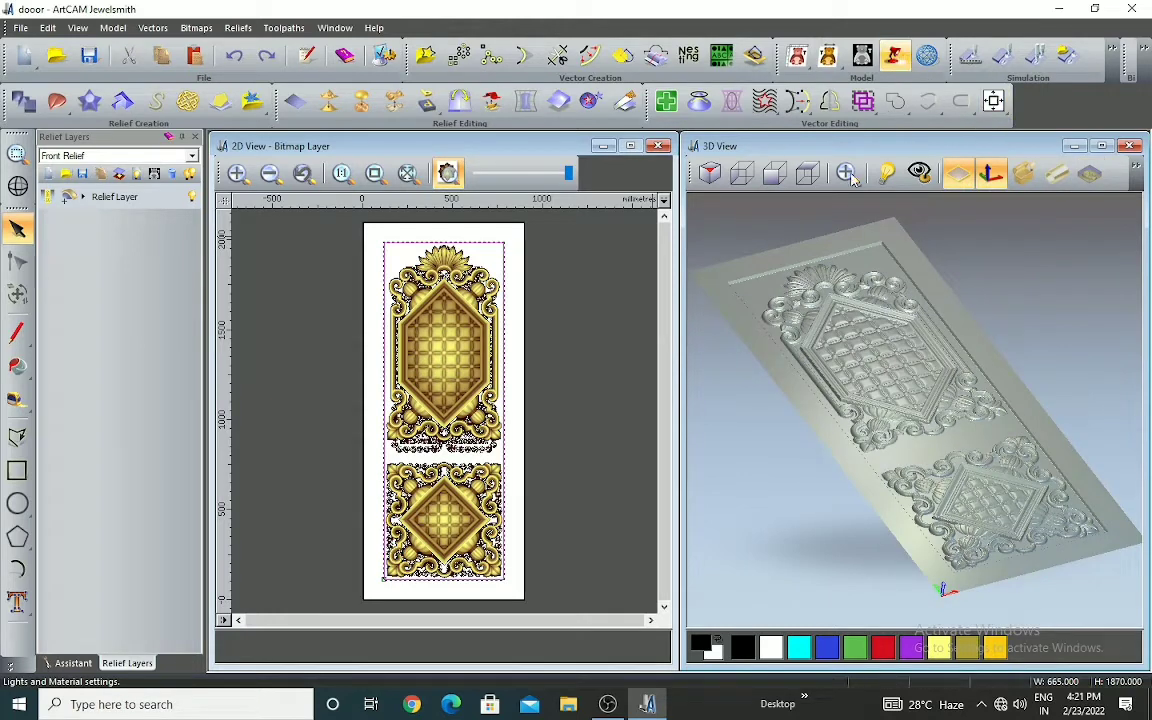
# - Apply the Soft Gold lights and material preset to the simulated door and inspect it from above
pyautogui.click(1093, 140)
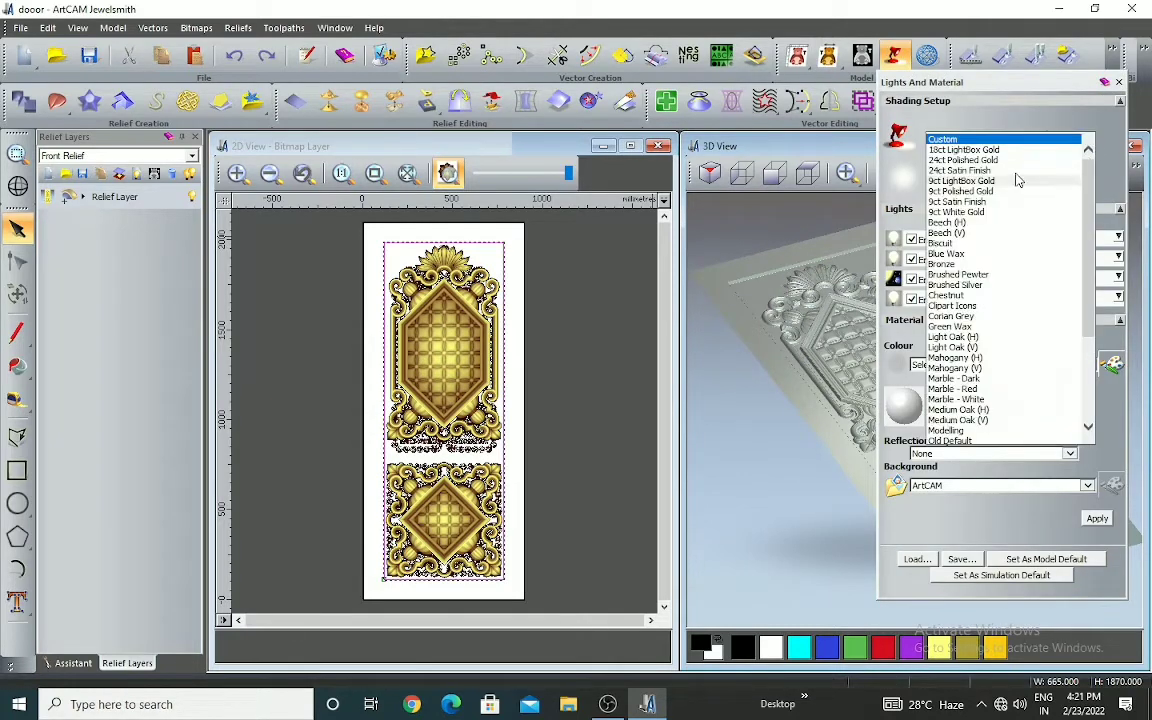
pyautogui.scroll(-3, 958, 390)
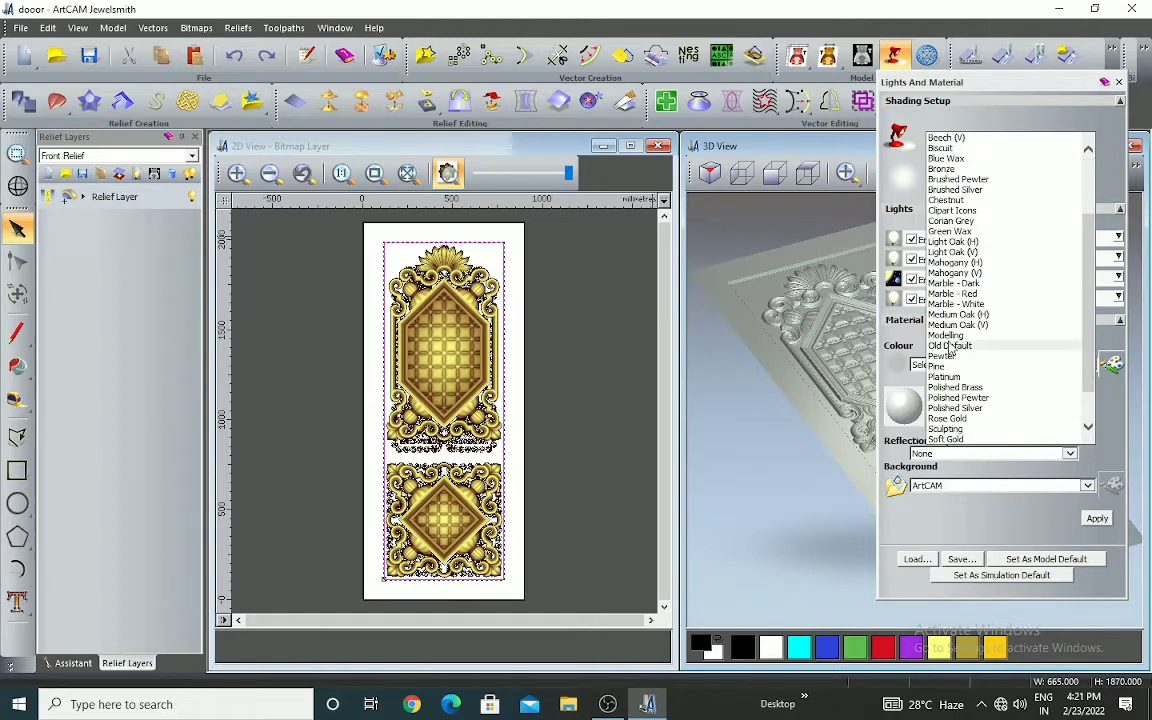
pyautogui.scroll(-1, 958, 400)
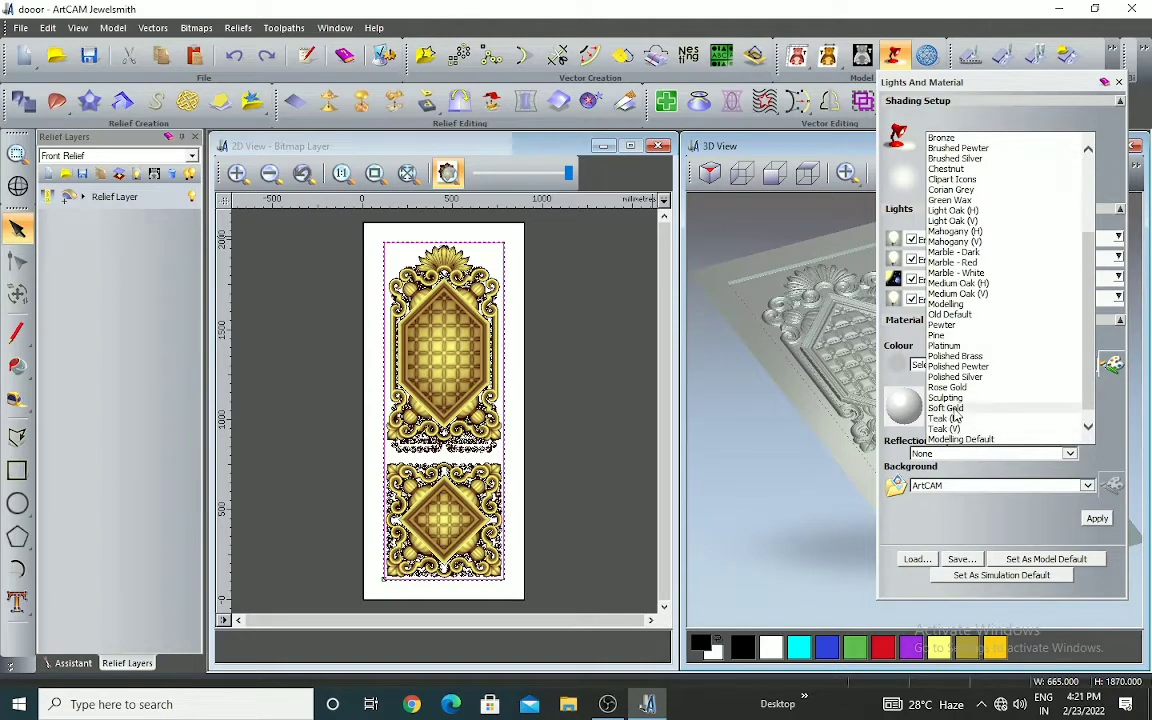
pyautogui.click(952, 408)
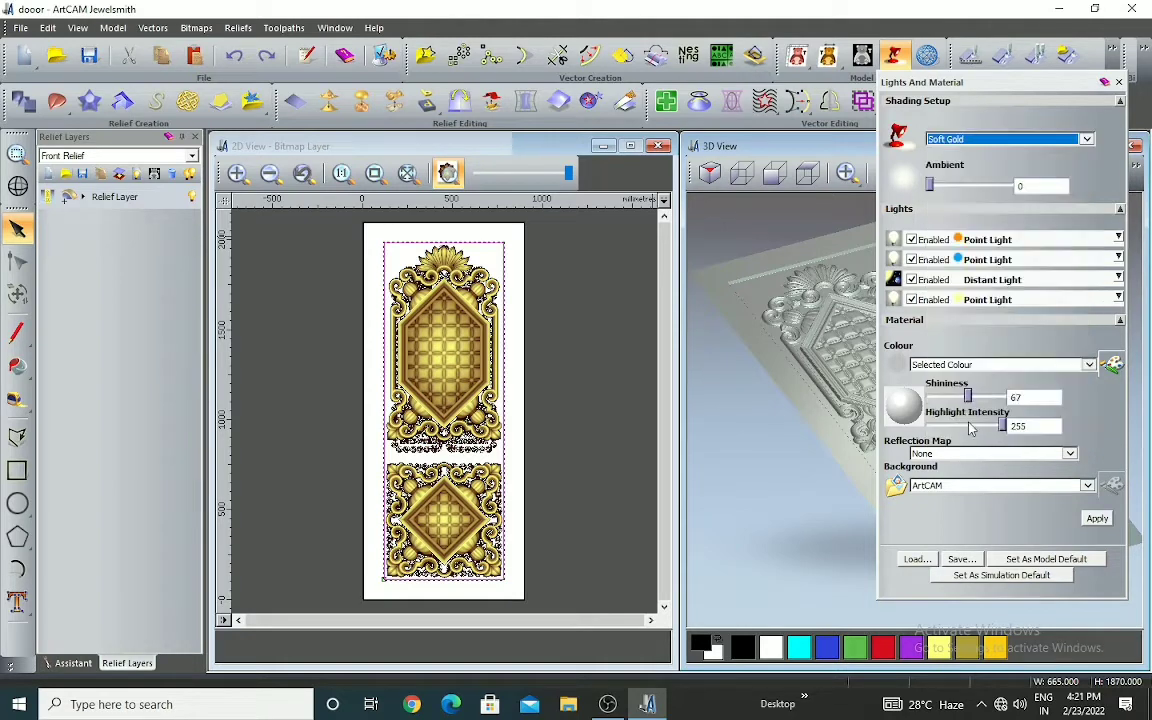
pyautogui.click(1097, 519)
pyautogui.moveTo(1080, 88); pyautogui.dragTo(579, 121)
pyautogui.scroll(3, 898, 420)
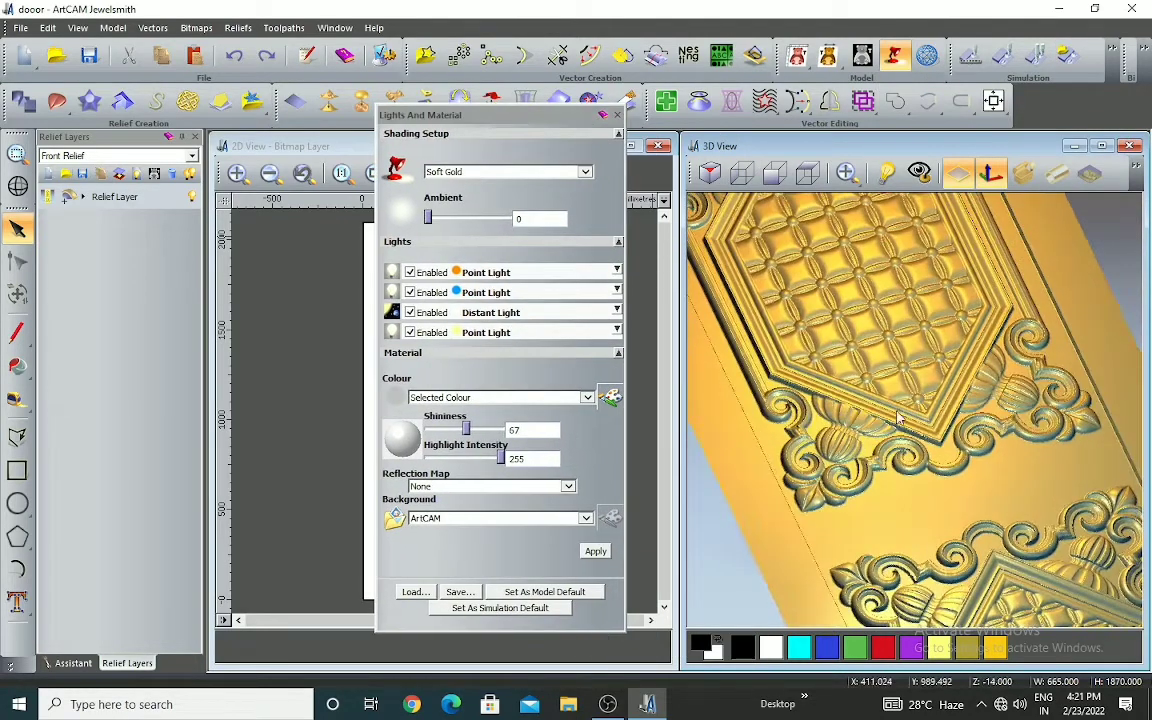
pyautogui.click(816, 181)
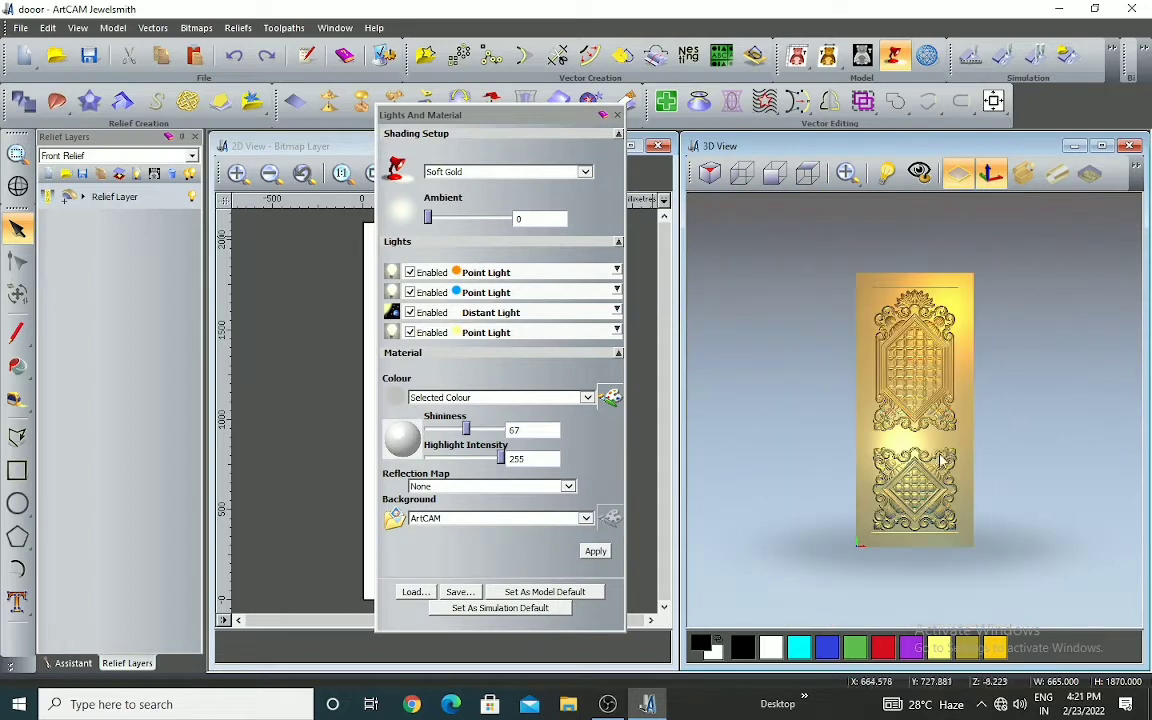
# - Change the door's shading preset to Pine, apply it, and inspect the wood finish at an angle
pyautogui.click(585, 172)
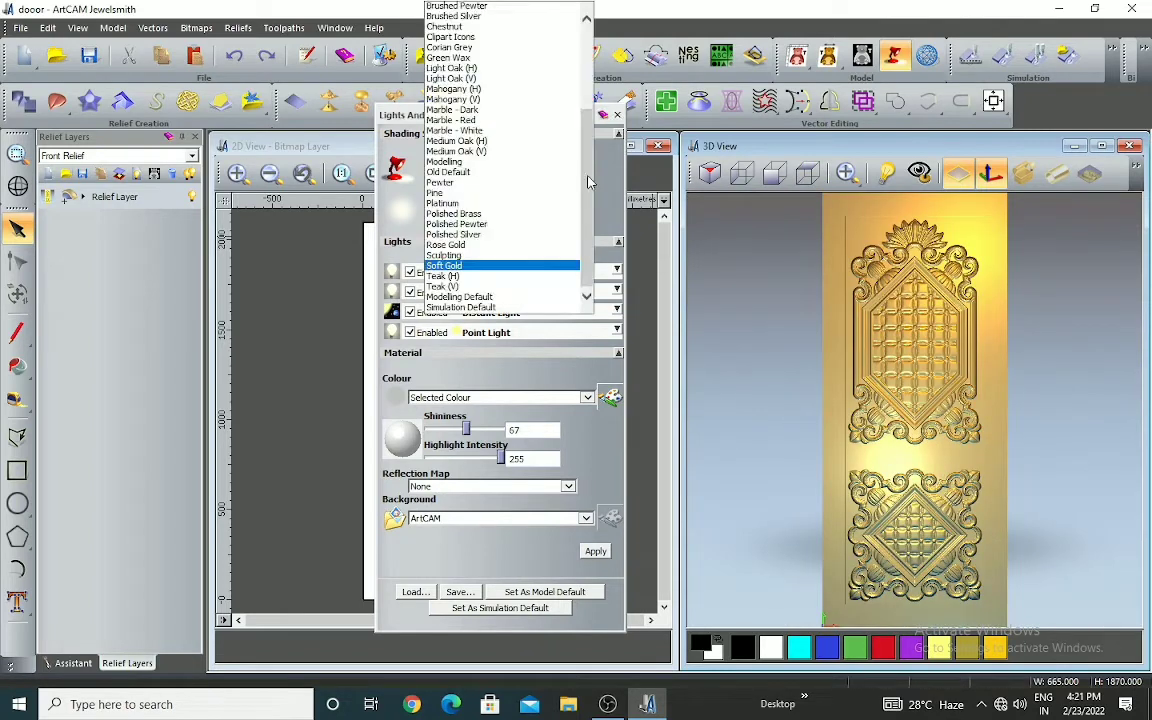
pyautogui.click(441, 193)
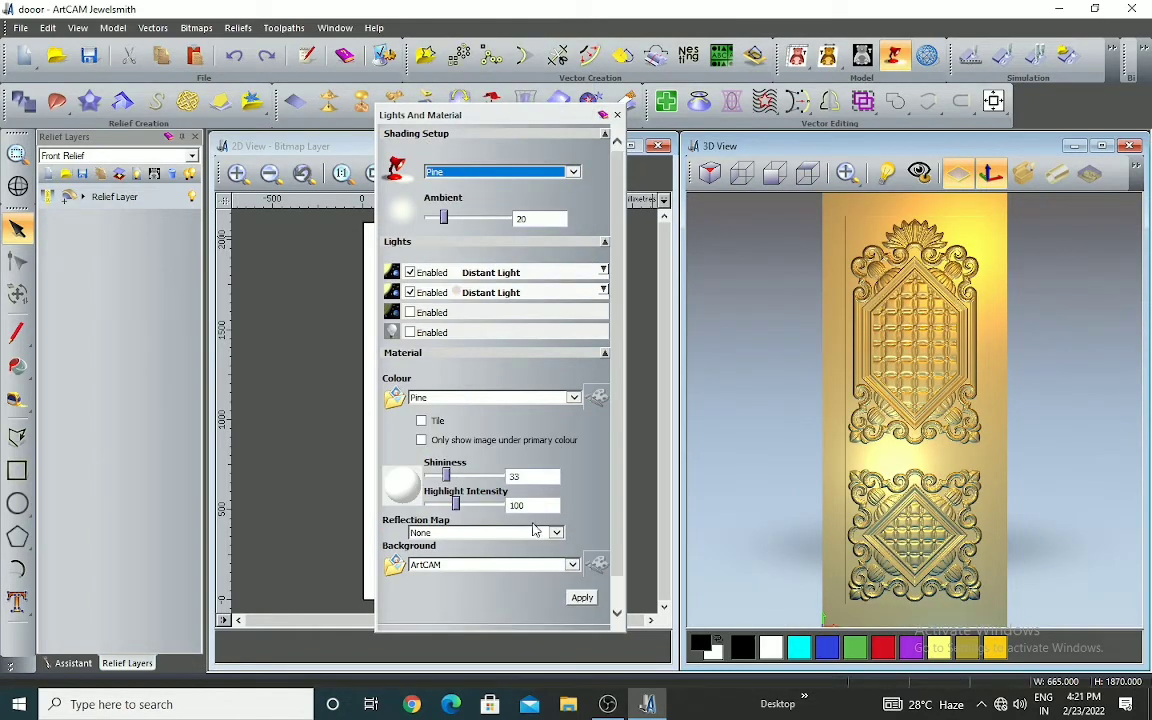
pyautogui.click(582, 598)
pyautogui.moveTo(806, 378); pyautogui.dragTo(957, 505)
pyautogui.scroll(3, 957, 505)
pyautogui.scroll(-2, 932, 454)
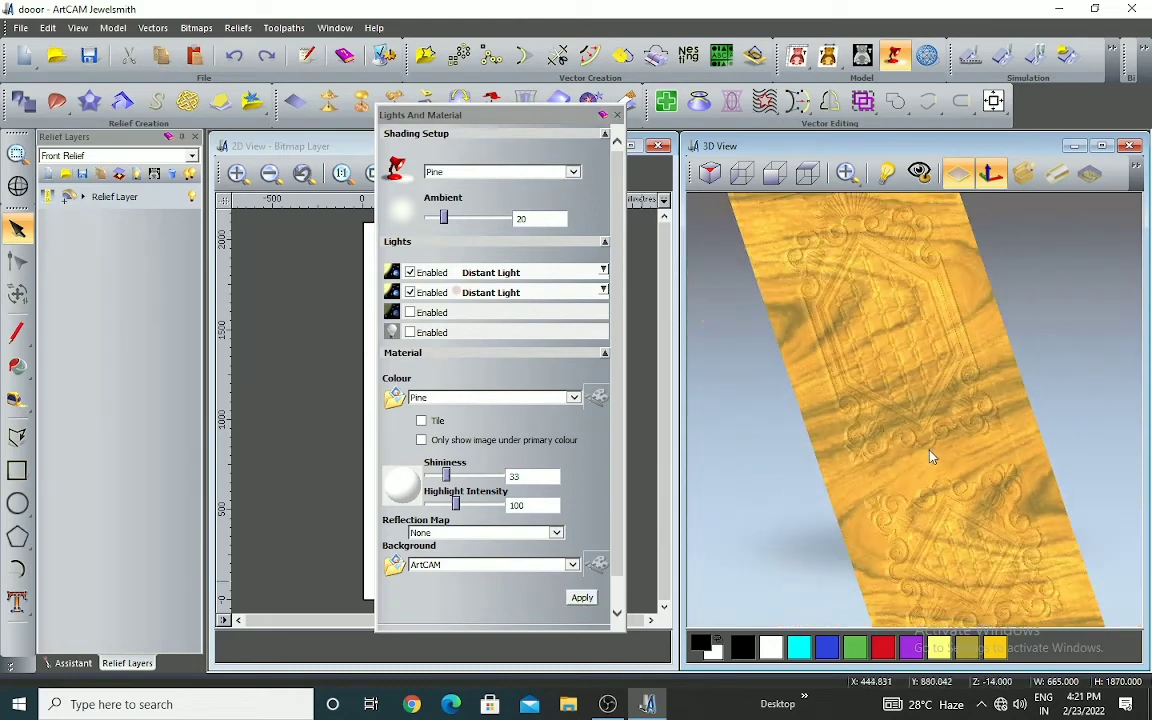
# - Change the door's shading preset to Platinum and apply it to the simulated relief
pyautogui.click(573, 172)
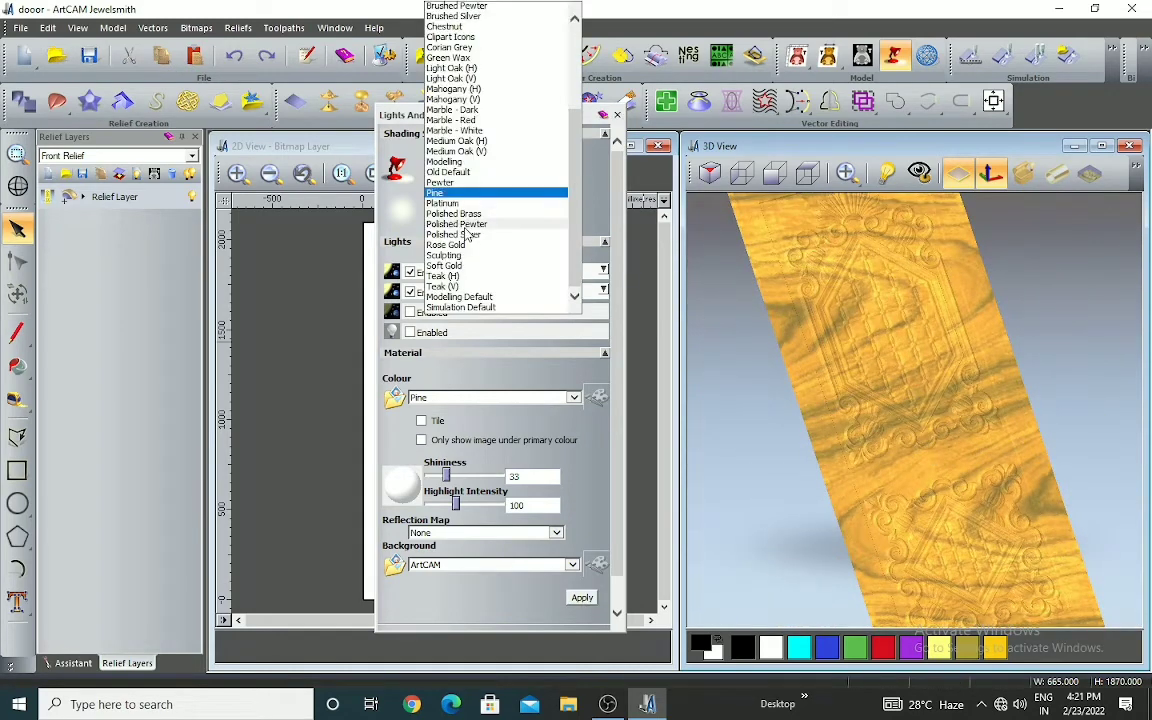
pyautogui.click(470, 195)
pyautogui.click(595, 551)
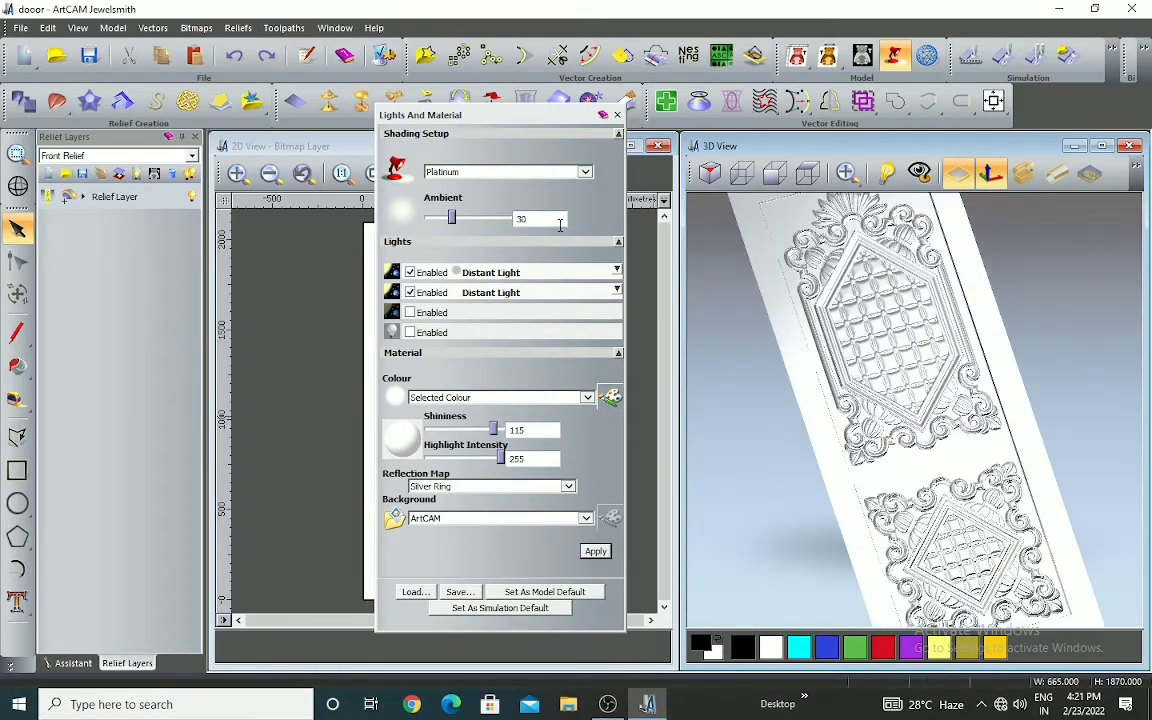
# - Change the door's shading preset to Soft Gold and apply it to the simulated relief
pyautogui.click(586, 172)
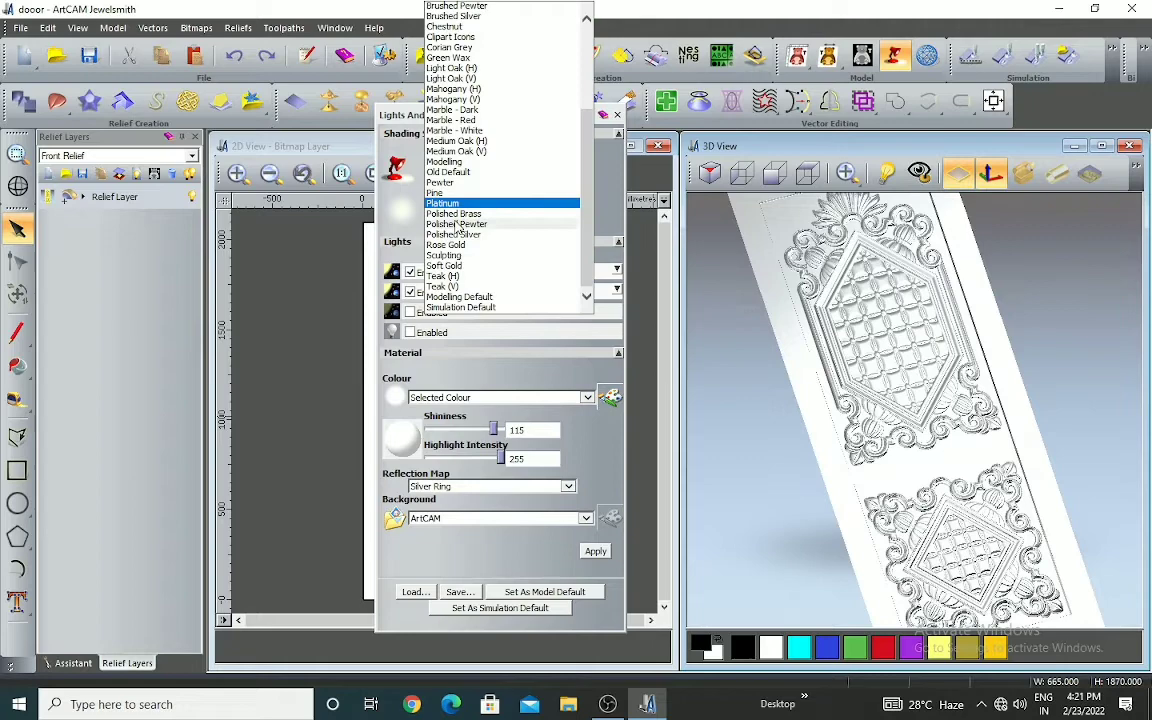
pyautogui.click(446, 265)
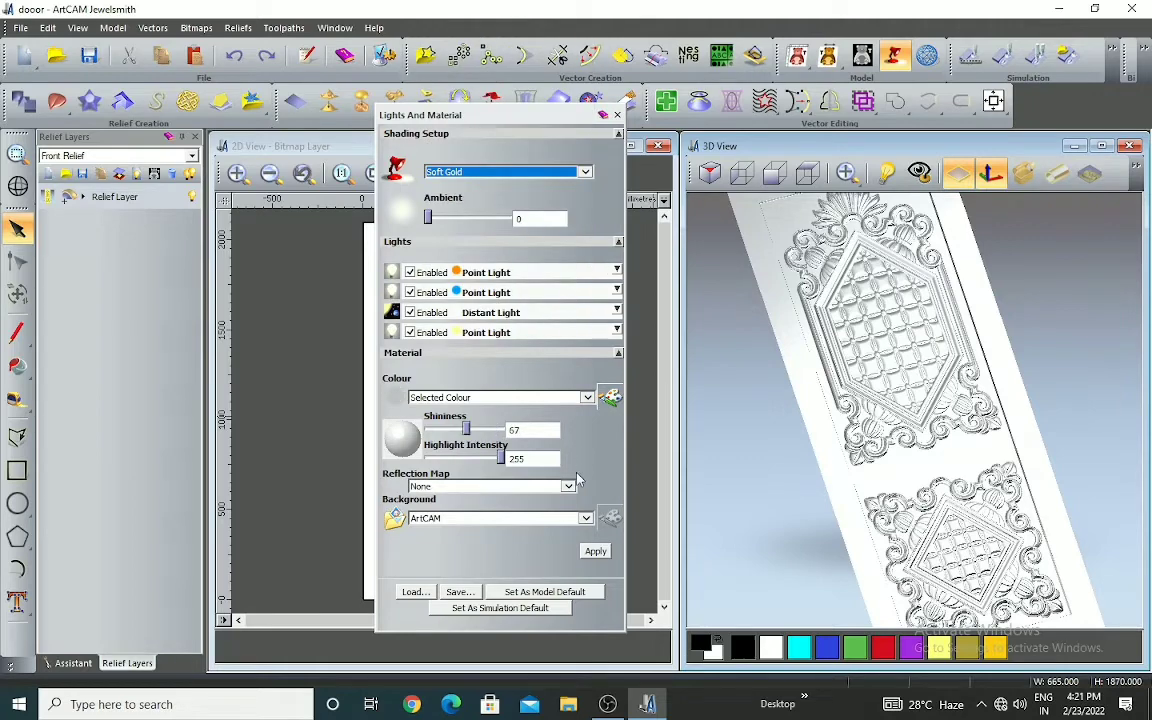
pyautogui.click(597, 557)
# - Examine both carved panels of the gold-finished door up close and as a whole from different angles
pyautogui.scroll(-4, 898, 415)
pyautogui.scroll(1, 934, 424)
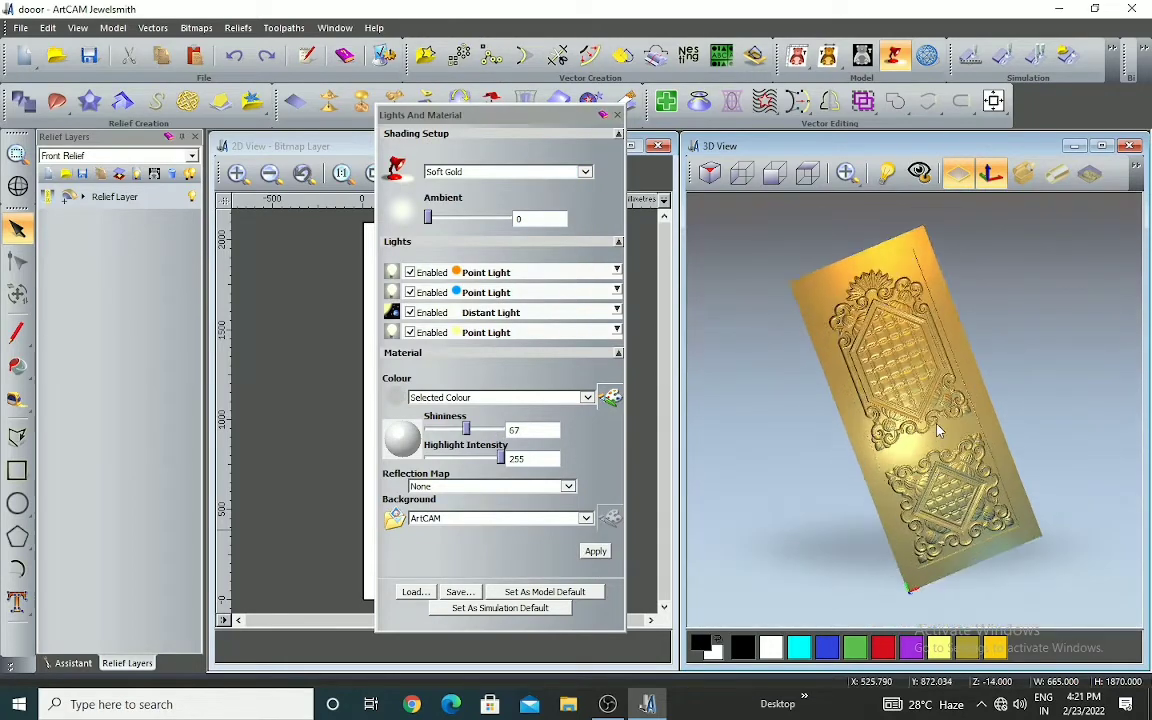
pyautogui.scroll(8, 938, 430)
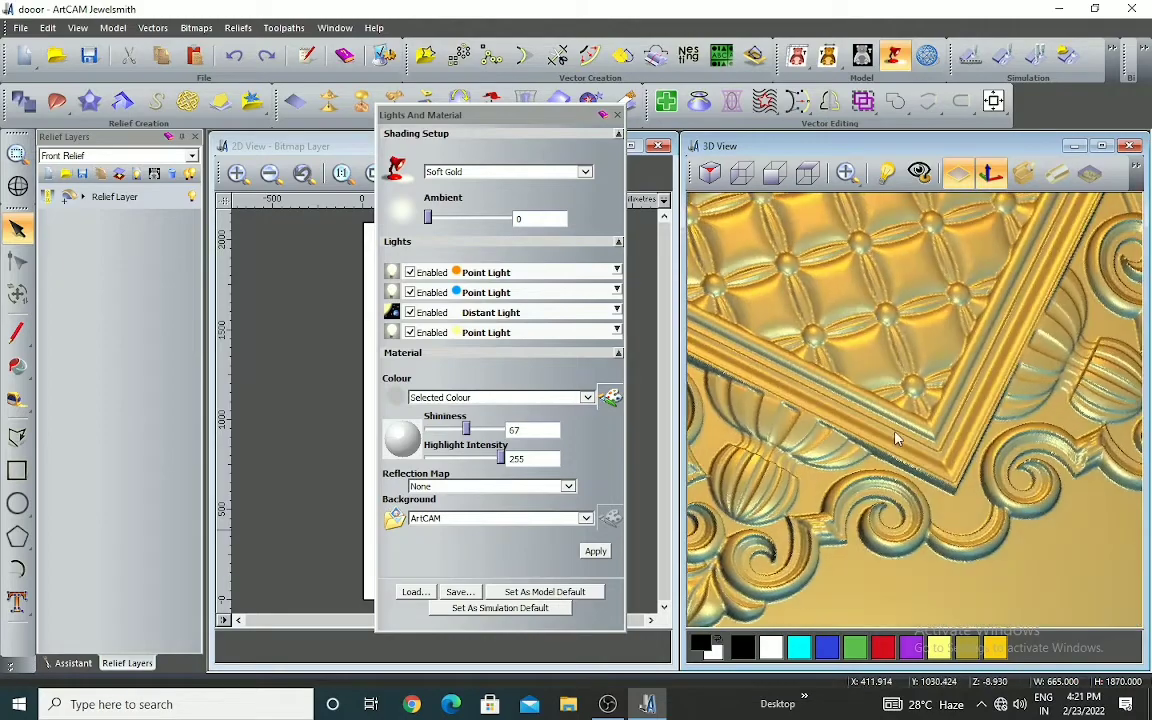
pyautogui.scroll(-4, 896, 438)
pyautogui.scroll(3, 1107, 582)
pyautogui.scroll(-7, 1090, 540)
pyautogui.scroll(4, 1070, 490)
pyautogui.scroll(4, 950, 430)
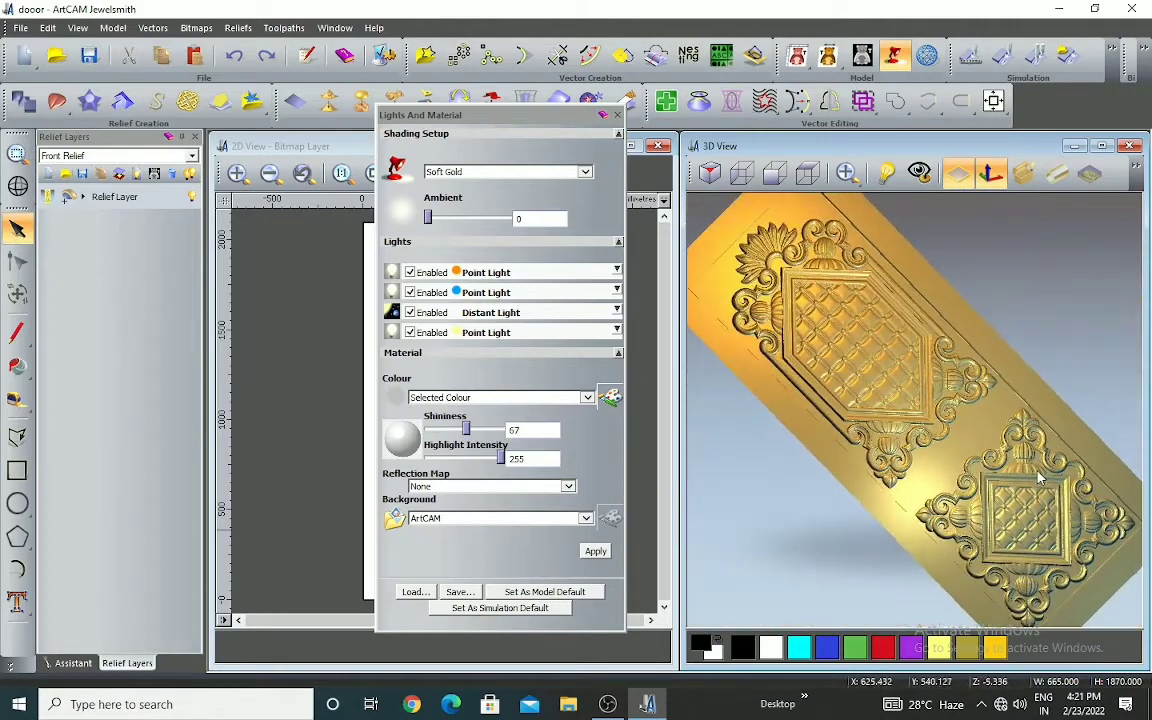
pyautogui.scroll(-7, 912, 344)
pyautogui.scroll(2, 912, 344)
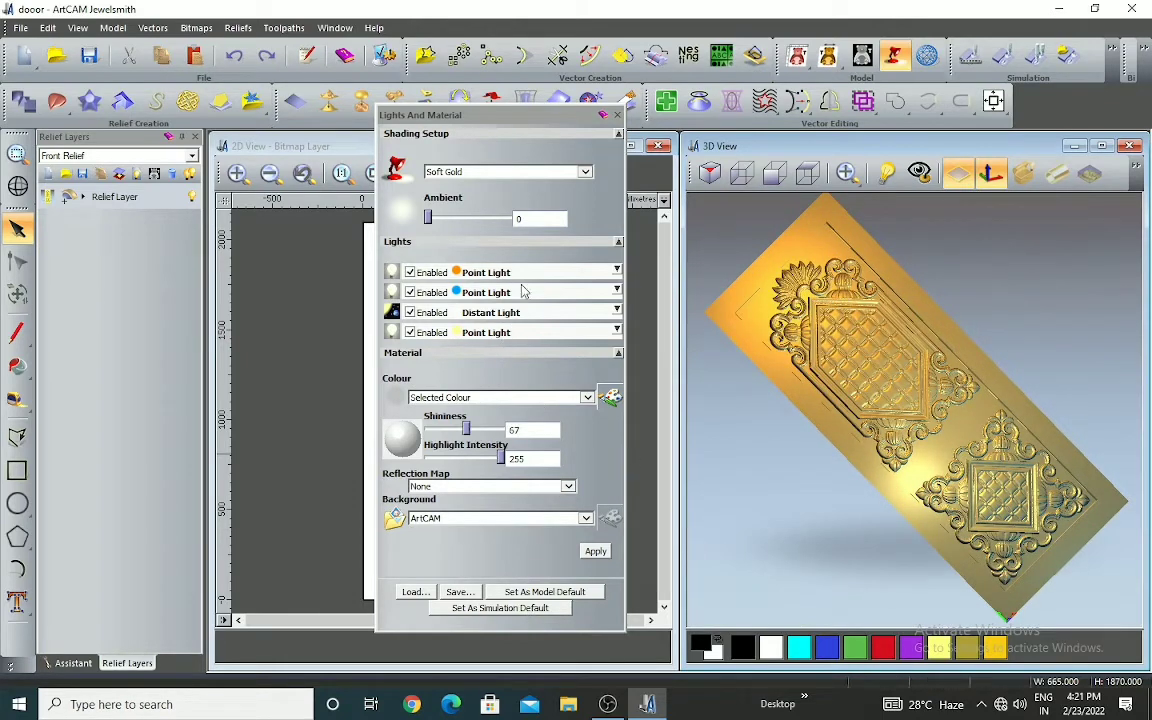
# - Change the door's shading preset to Teak (H) and apply it to the simulated relief
pyautogui.click(584, 172)
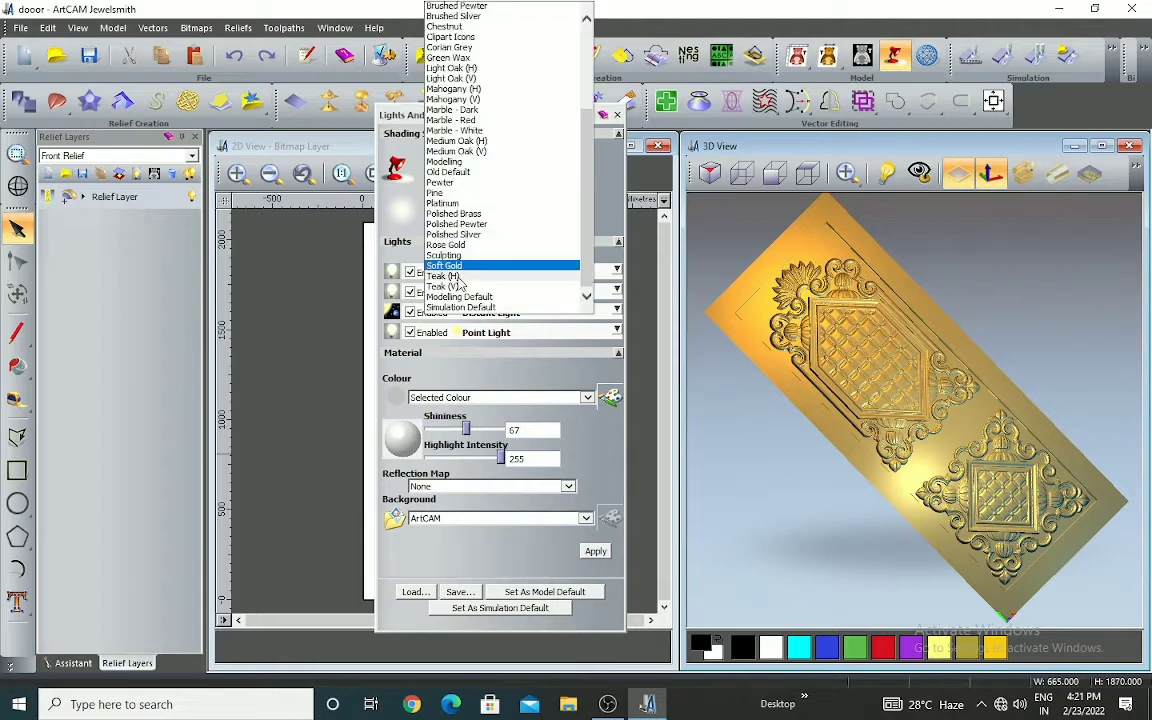
pyautogui.click(510, 255)
pyautogui.click(582, 598)
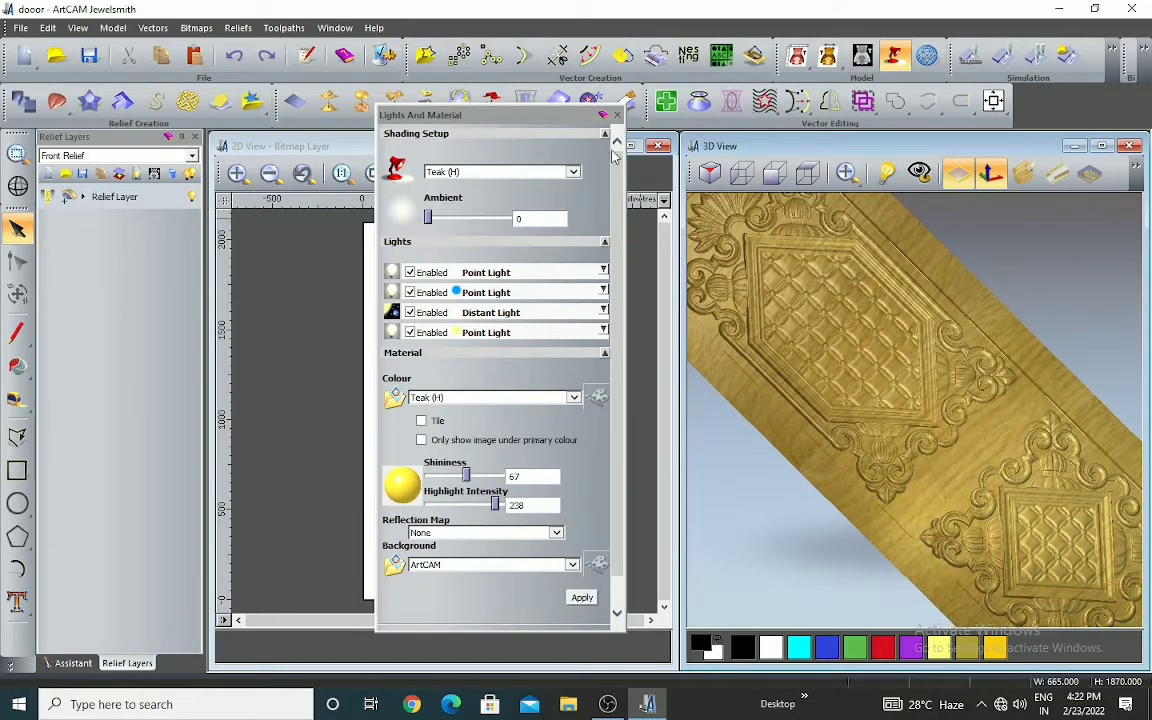
pyautogui.scroll(-1, 605, 512)
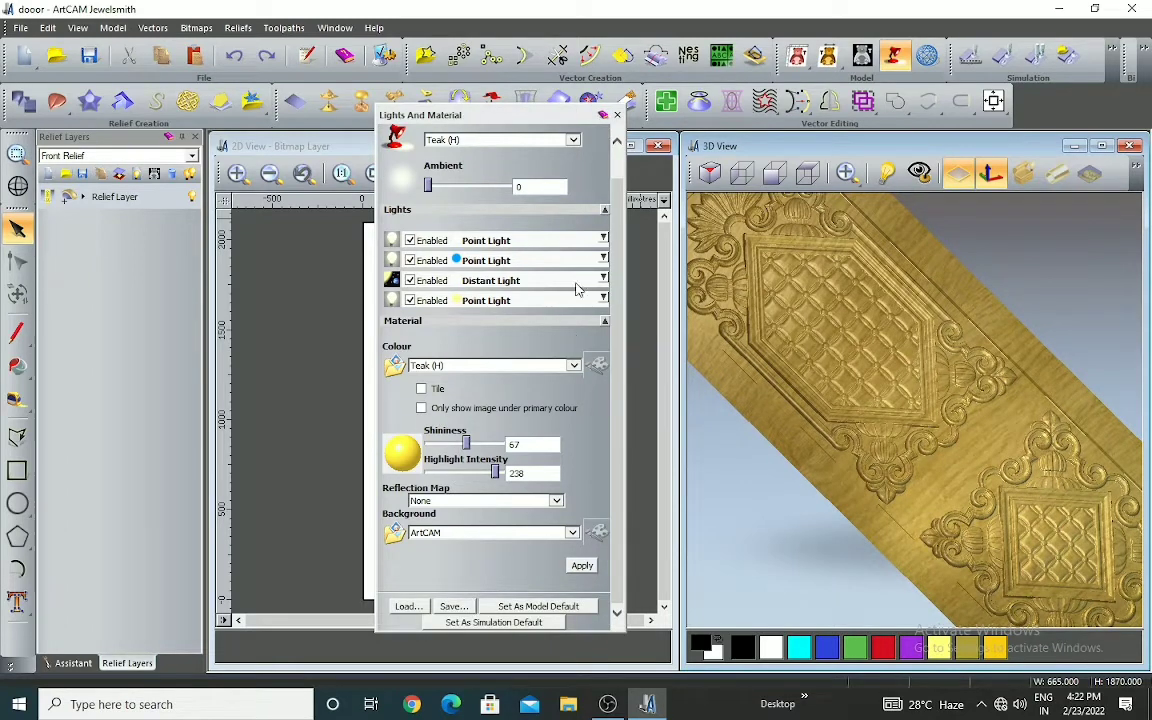
# - Set the shading preset to Modelling Default, apply it to the door, and close the lights and material settings
pyautogui.click(575, 143)
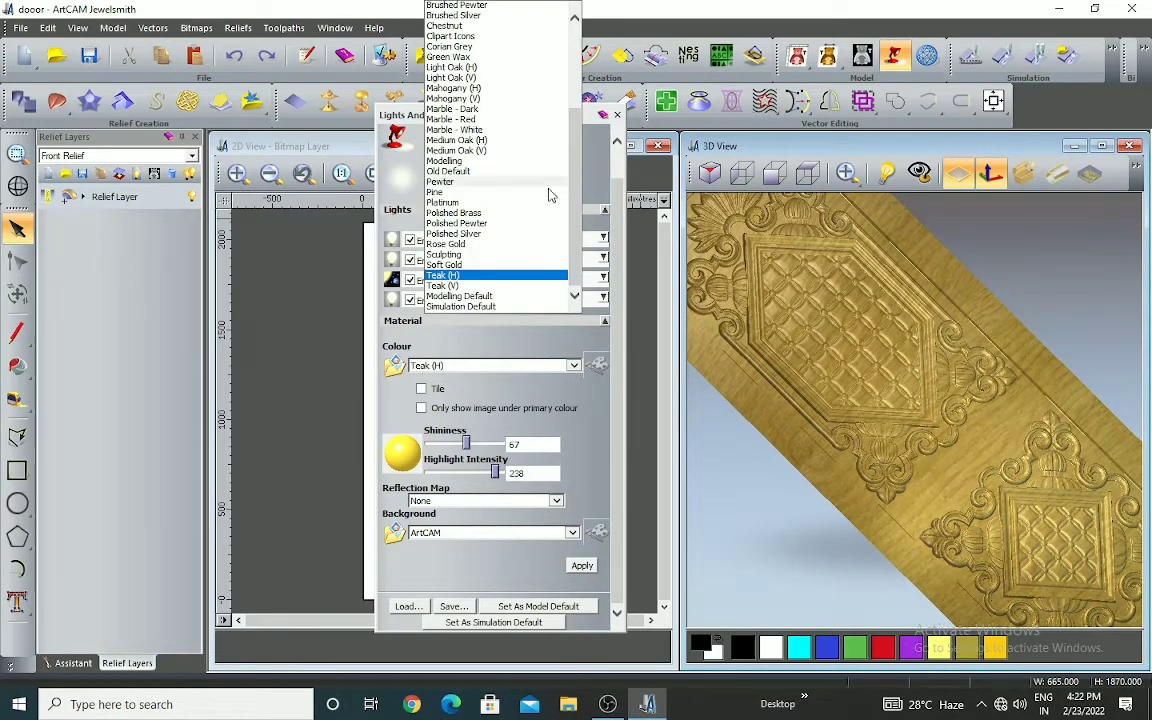
pyautogui.click(474, 307)
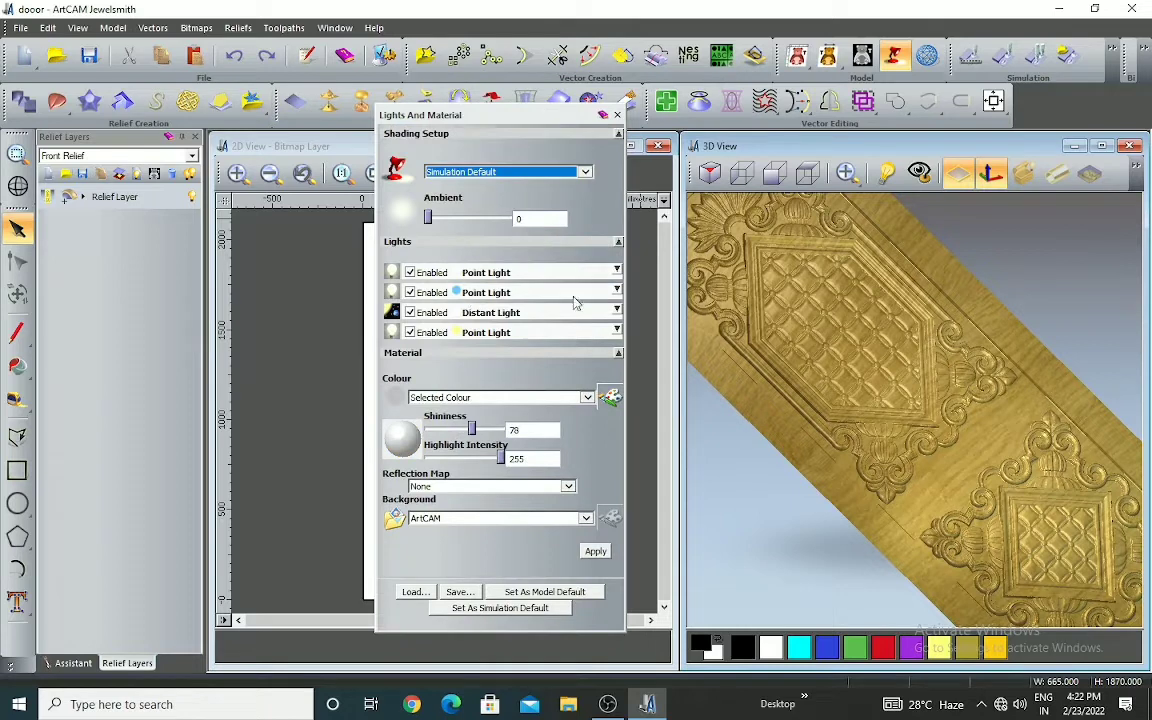
pyautogui.click(585, 171)
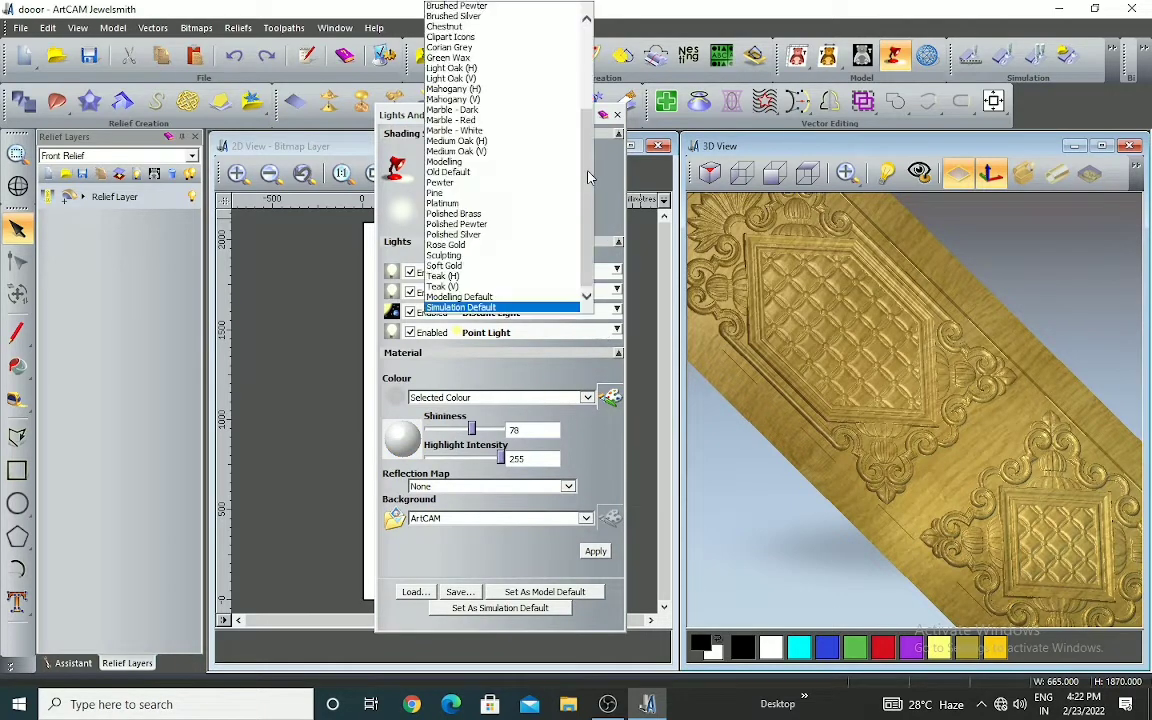
pyautogui.click(430, 276)
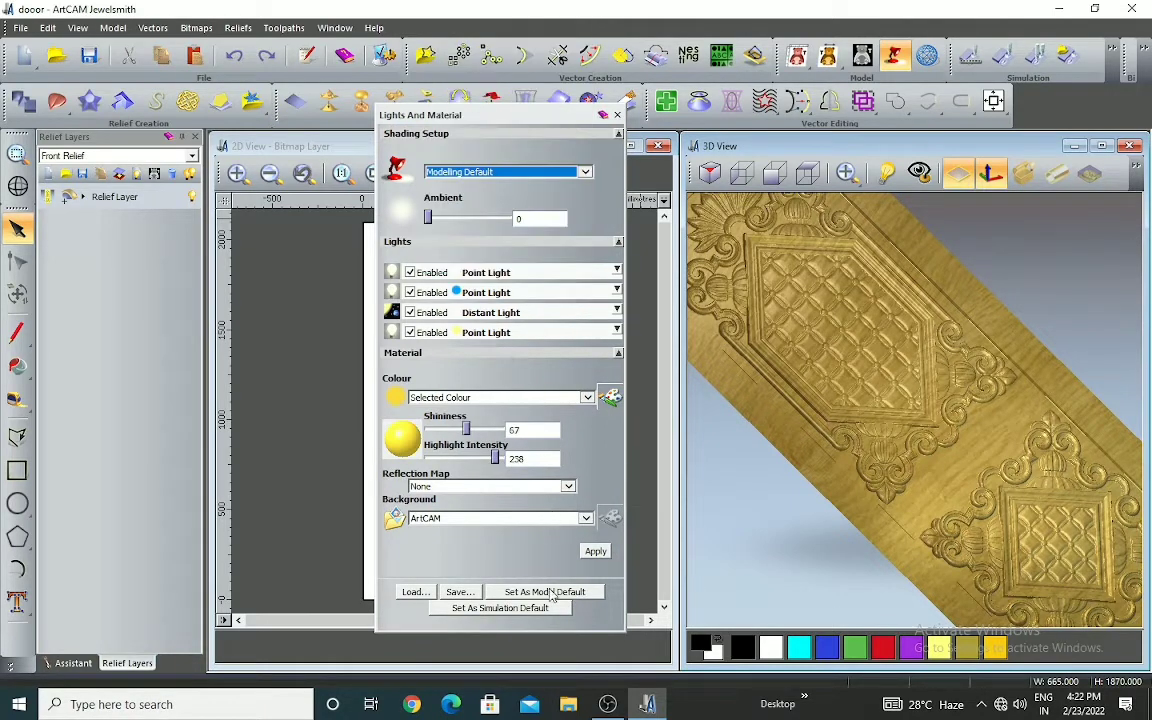
pyautogui.click(595, 551)
pyautogui.click(617, 114)
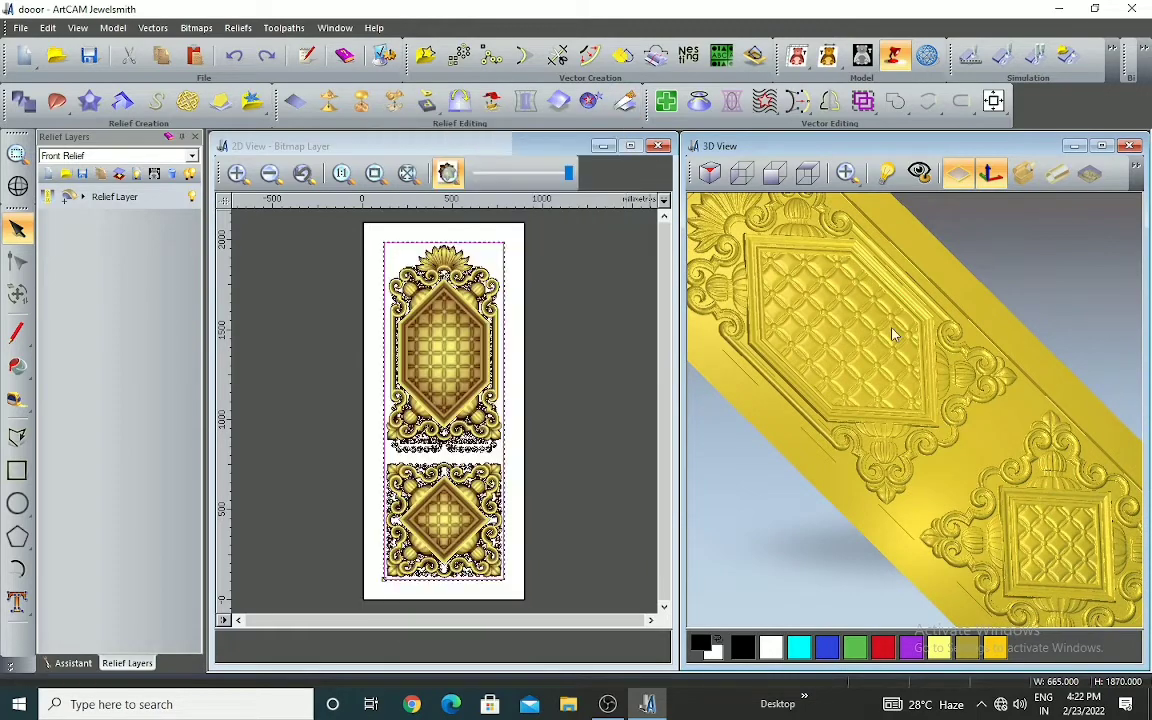
# - Inspect the door relief in 3D, showing the material block around it and hiding the block again
pyautogui.scroll(-4, 975, 419)
pyautogui.moveTo(975, 419); pyautogui.dragTo(943, 361)
pyautogui.scroll(3, 931, 437)
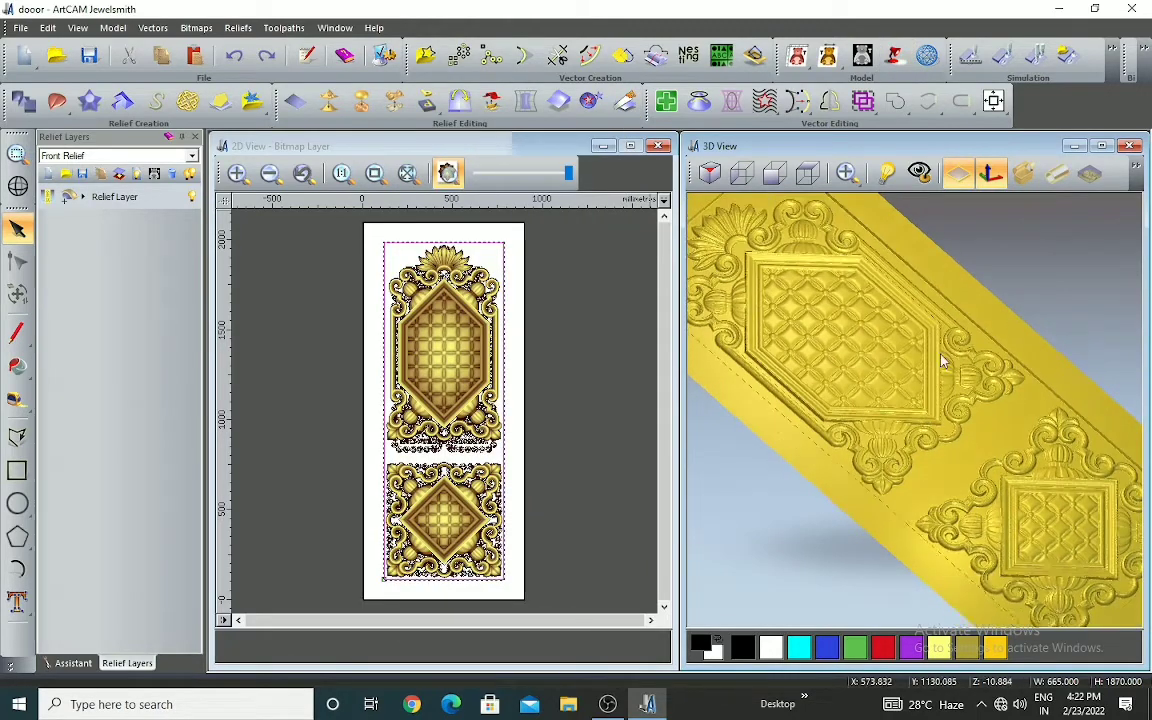
pyautogui.scroll(-3, 943, 361)
pyautogui.click(1092, 175)
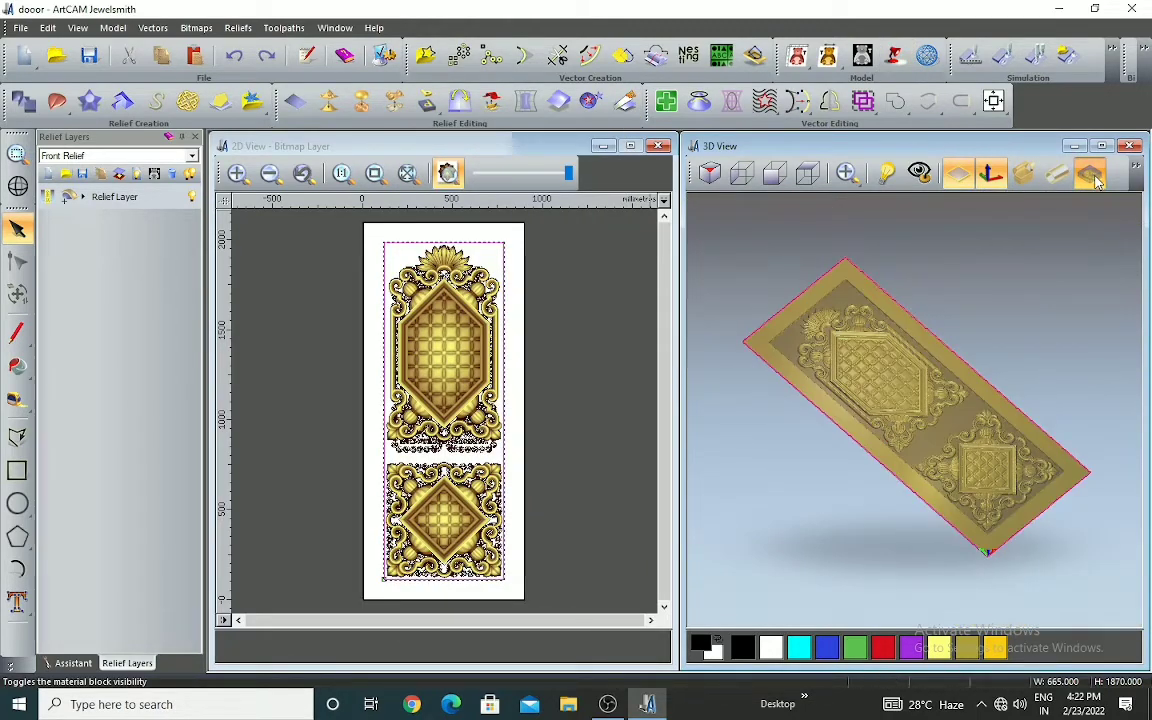
pyautogui.scroll(4, 920, 383)
pyautogui.scroll(-4, 920, 383)
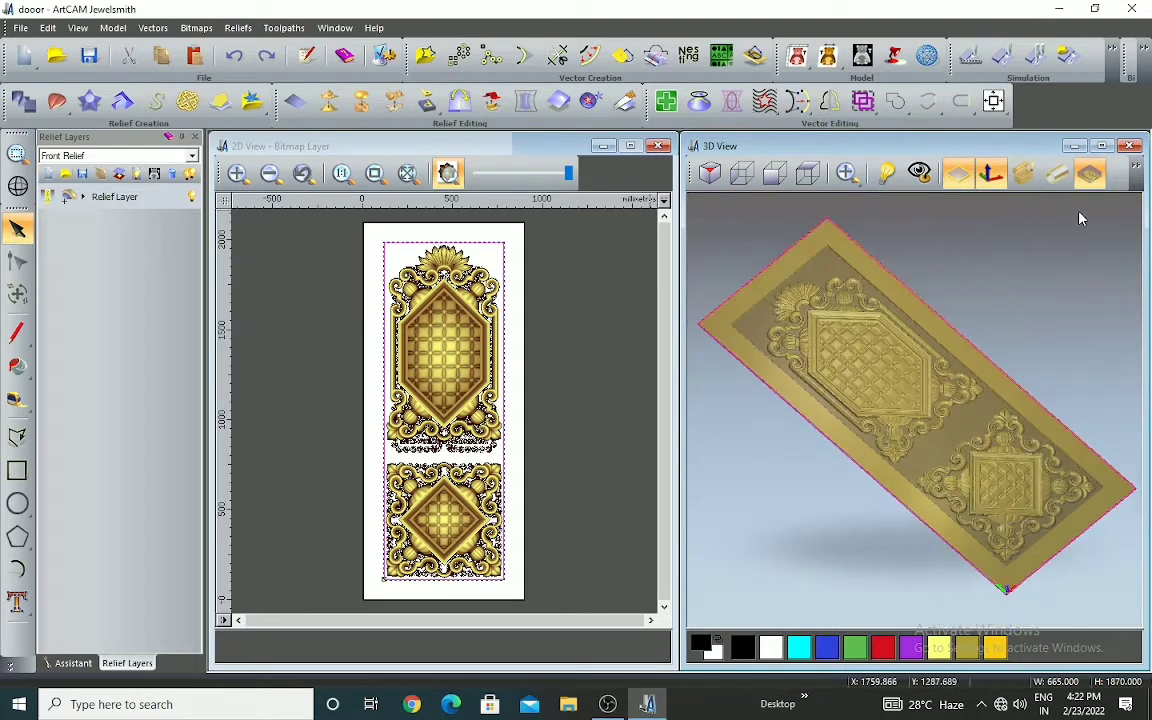
pyautogui.click(1090, 174)
pyautogui.scroll(-3, 843, 405)
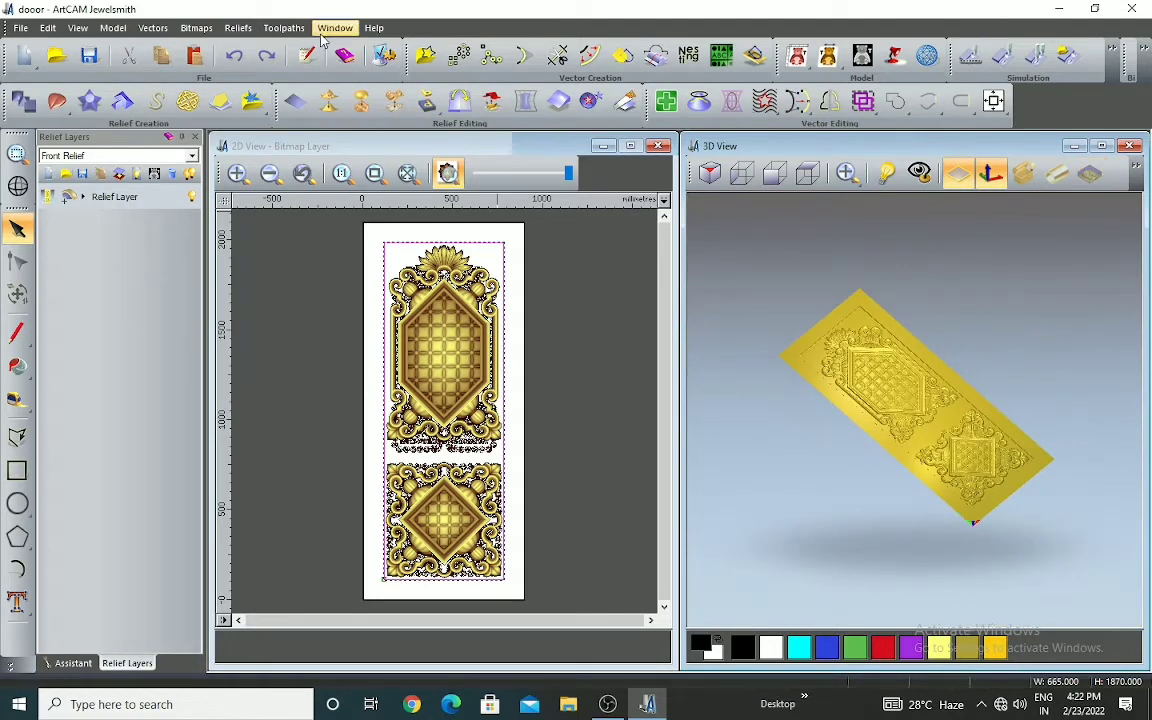
# - Save the Machine Relief - Ball Nose 6 mm toolpath as sdsd in G-Code Arcs (mm) format in the JAN folder
pyautogui.click(284, 28)
pyautogui.moveTo(355, 108)
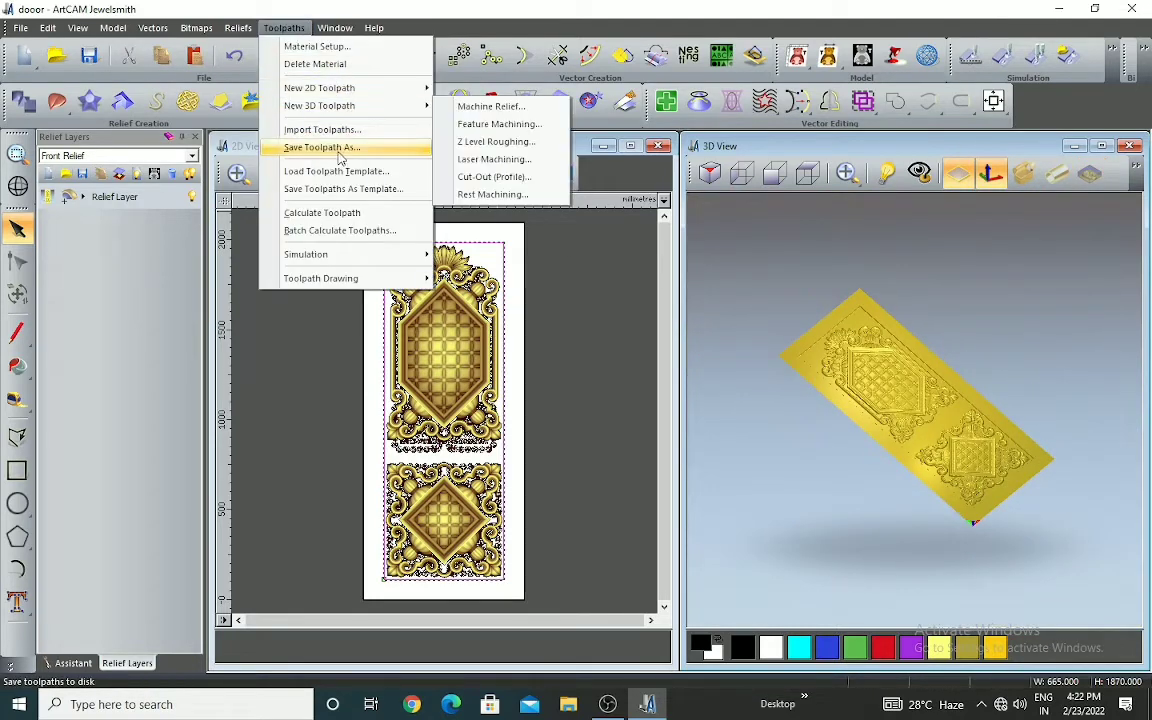
pyautogui.click(322, 147)
pyautogui.click(777, 465)
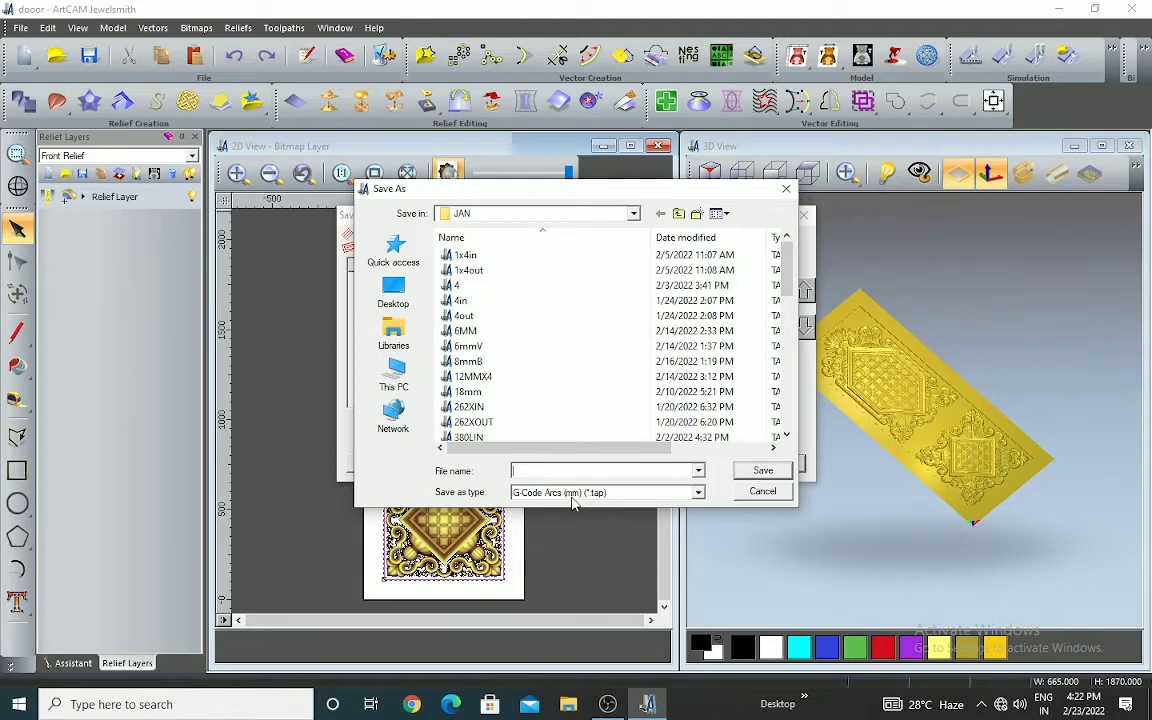
pyautogui.write('sdsd')
pyautogui.click(762, 472)
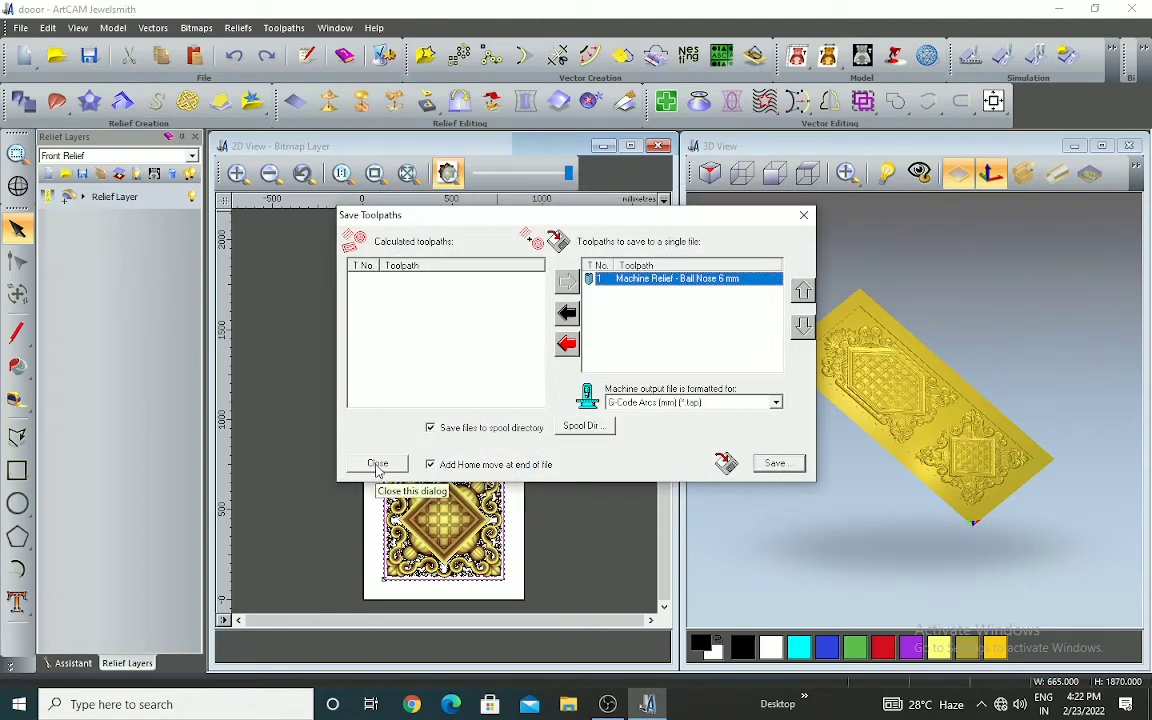
pyautogui.click(376, 466)
# - Switch to File Explorer and open the folder D:\artcam programming\2022\JAN
pyautogui.click(1058, 12)
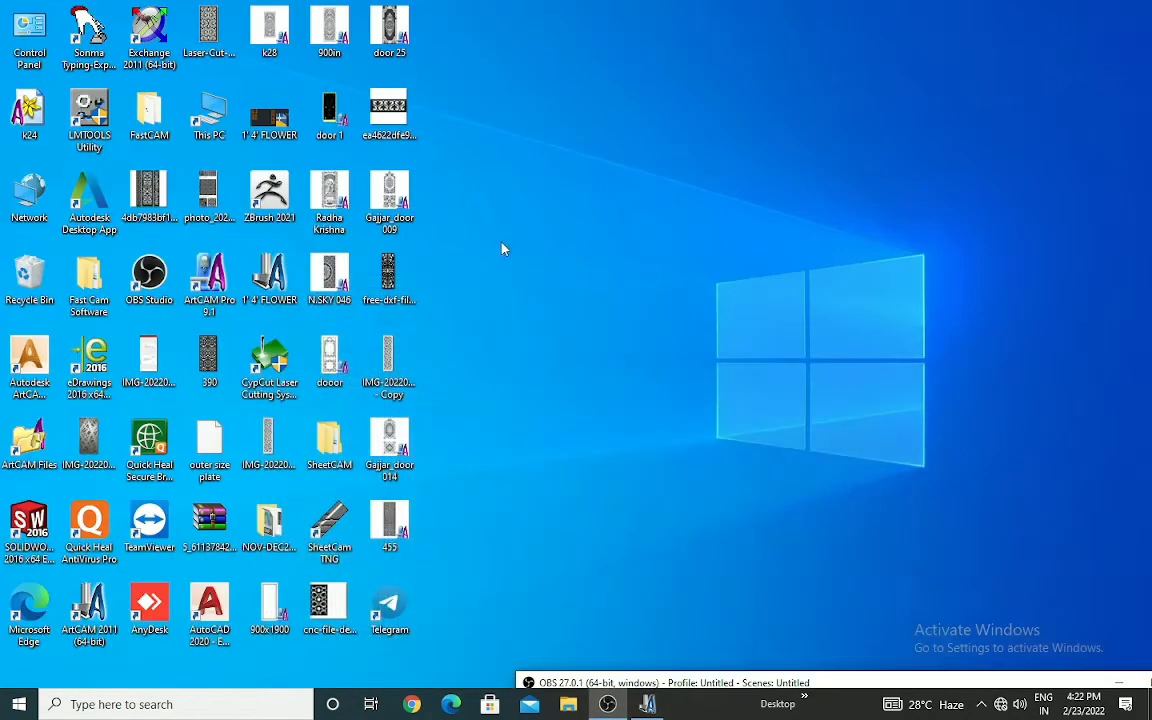
pyautogui.doubleClick(211, 122)
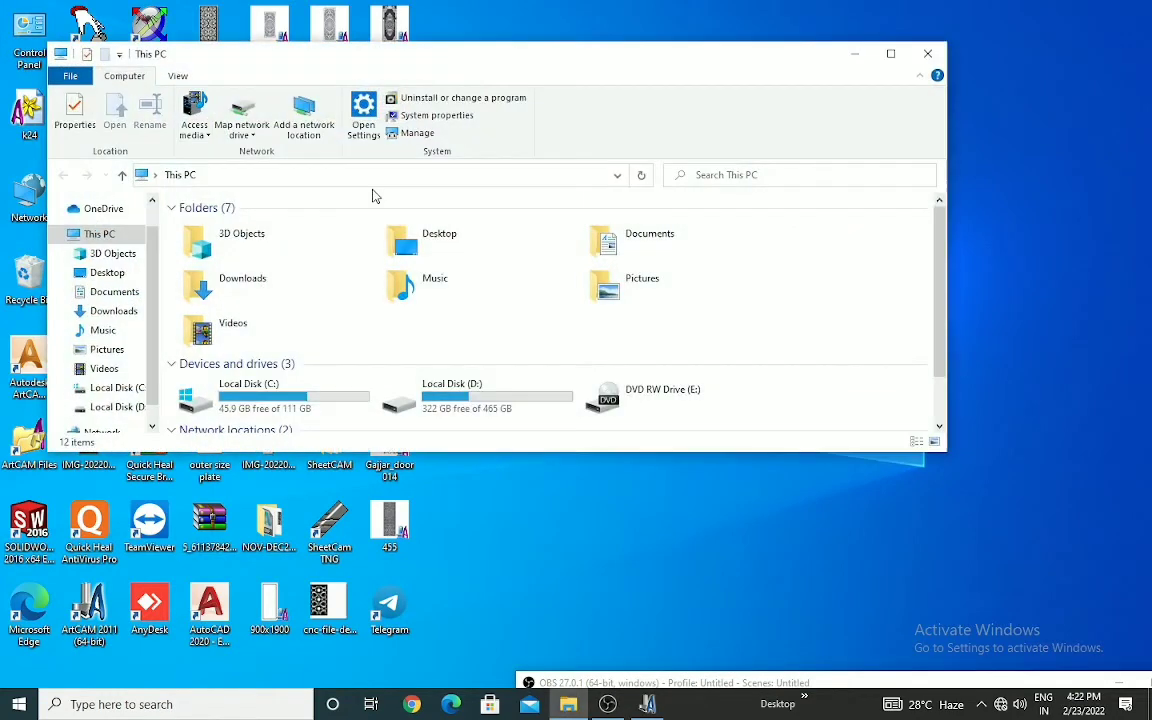
pyautogui.doubleClick(480, 398)
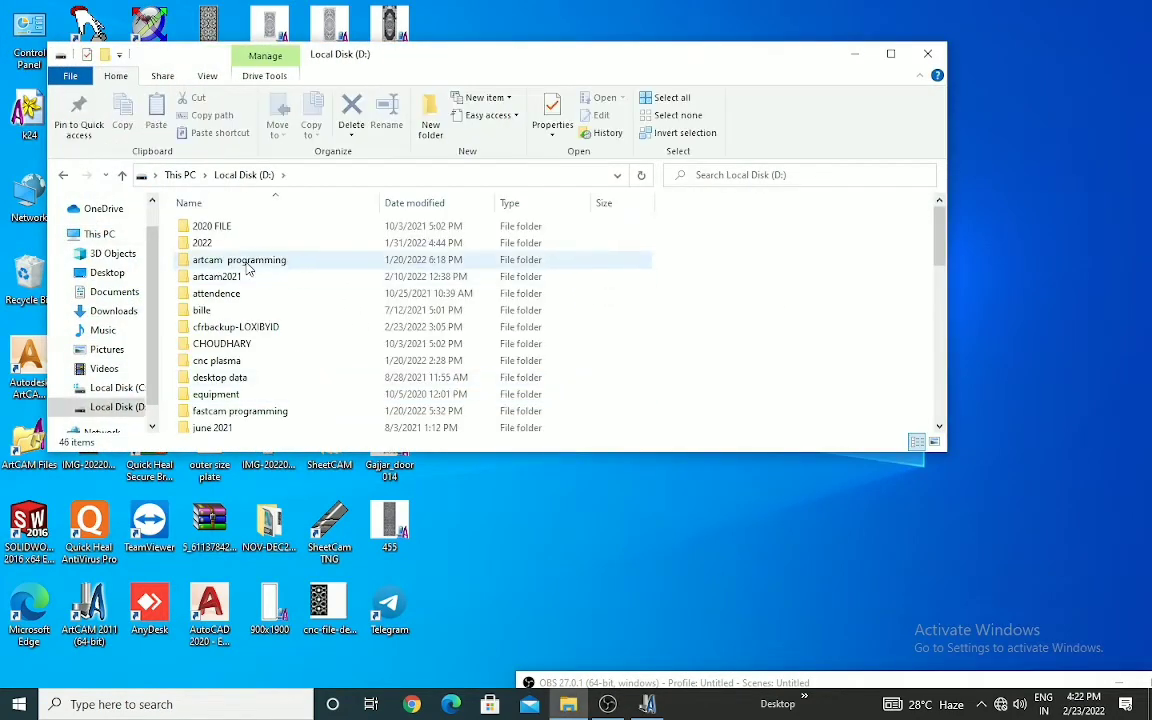
pyautogui.doubleClick(222, 262)
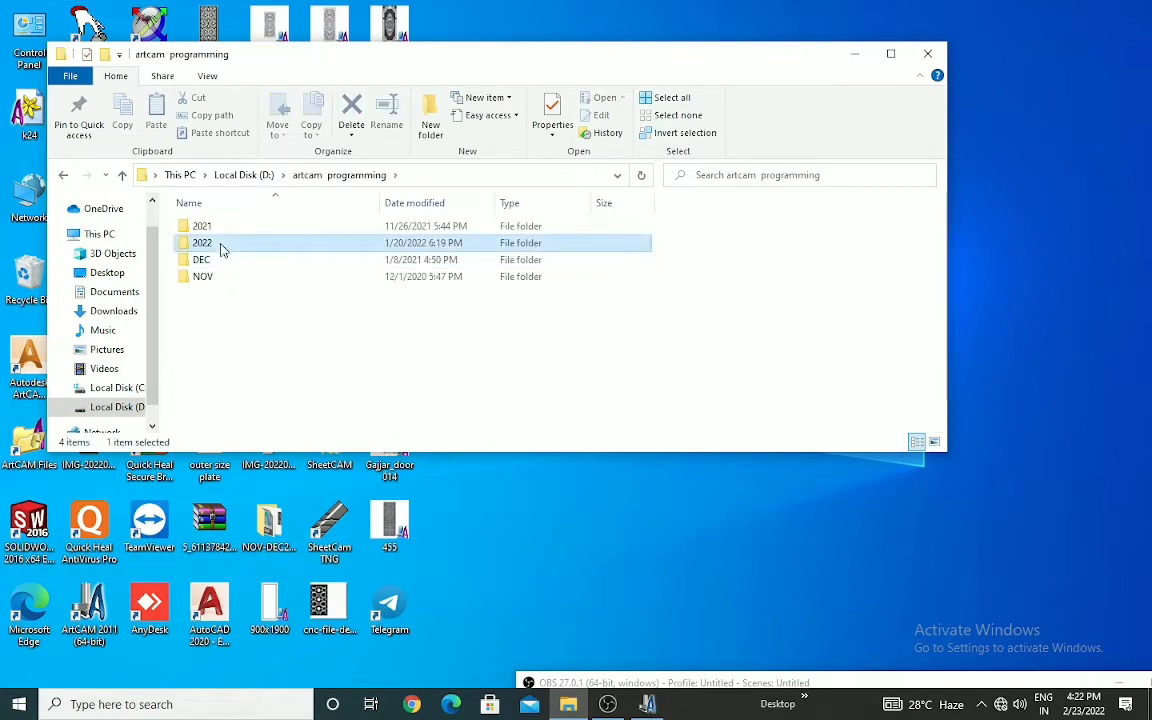
pyautogui.doubleClick(223, 248)
pyautogui.doubleClick(219, 226)
# - Look through the TAP files in the JAN folder for the saved sdsd toolpath and check the file sizes
pyautogui.scroll(-5, 225, 330)
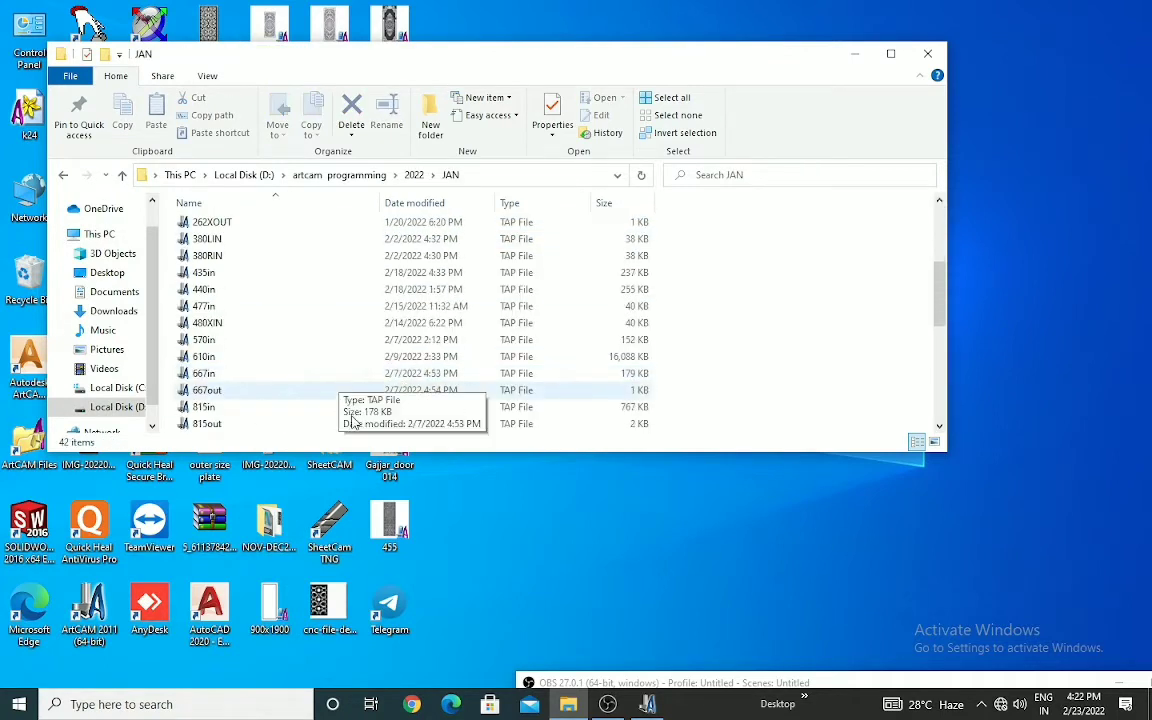
pyautogui.scroll(2, 241, 420)
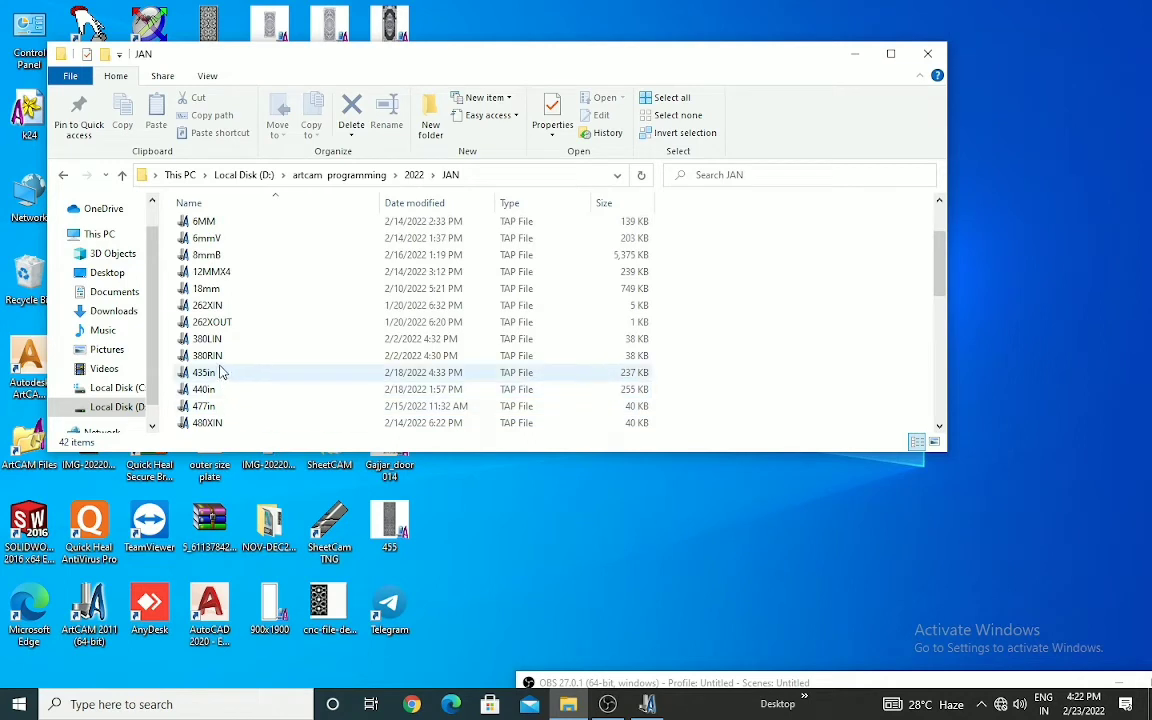
pyautogui.scroll(2, 222, 325)
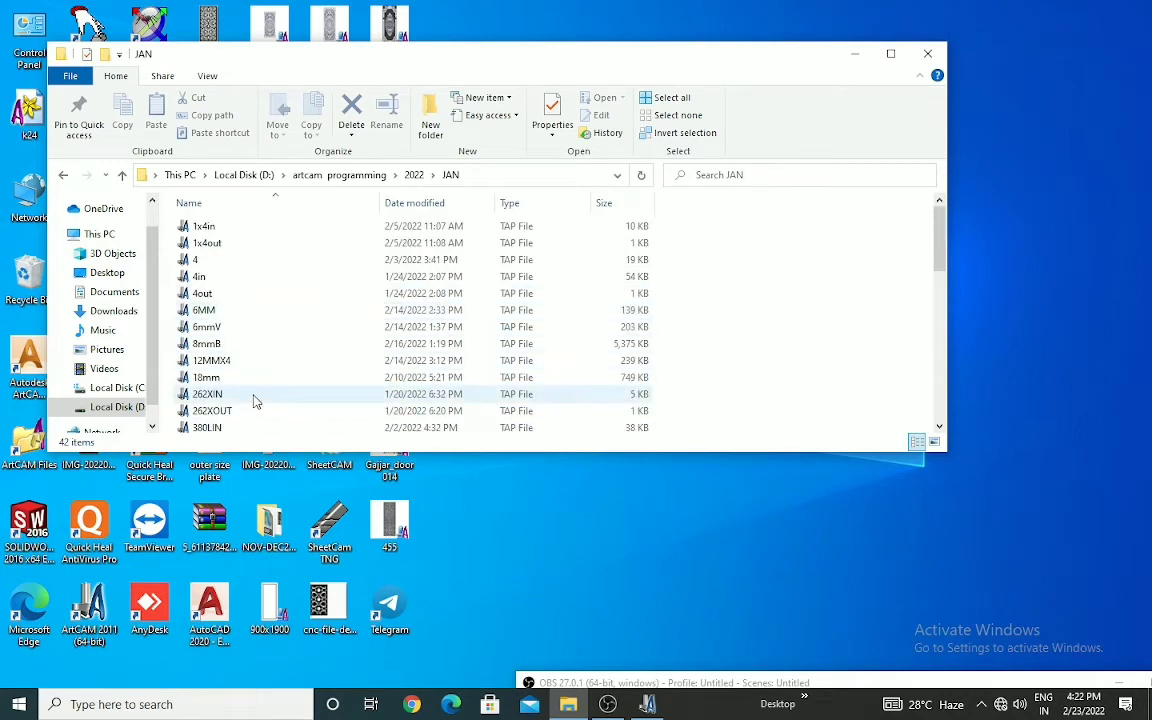
pyautogui.scroll(-2, 268, 398)
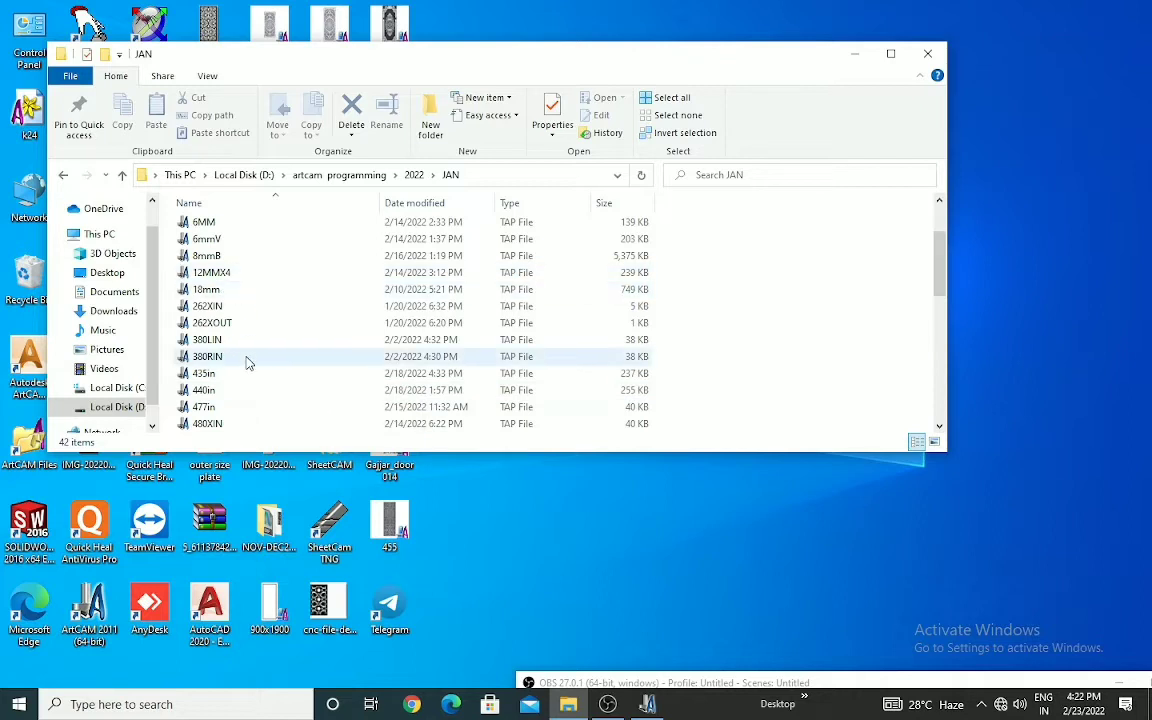
pyautogui.scroll(-5, 290, 410)
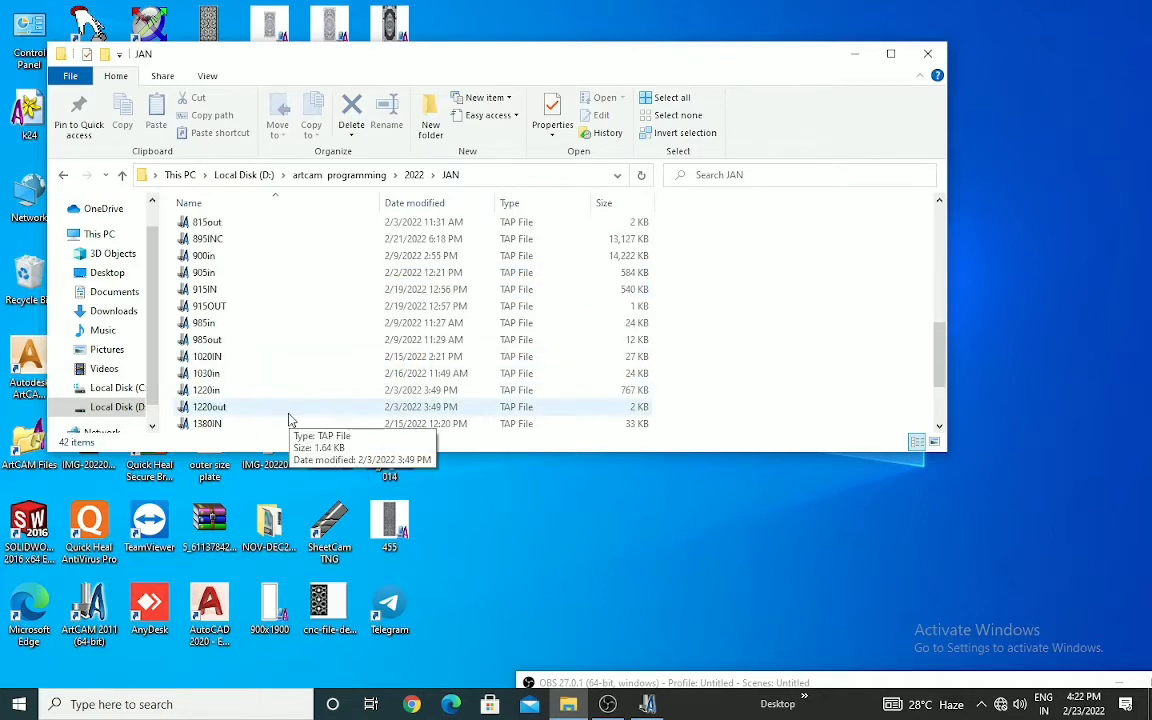
pyautogui.scroll(8, 285, 400)
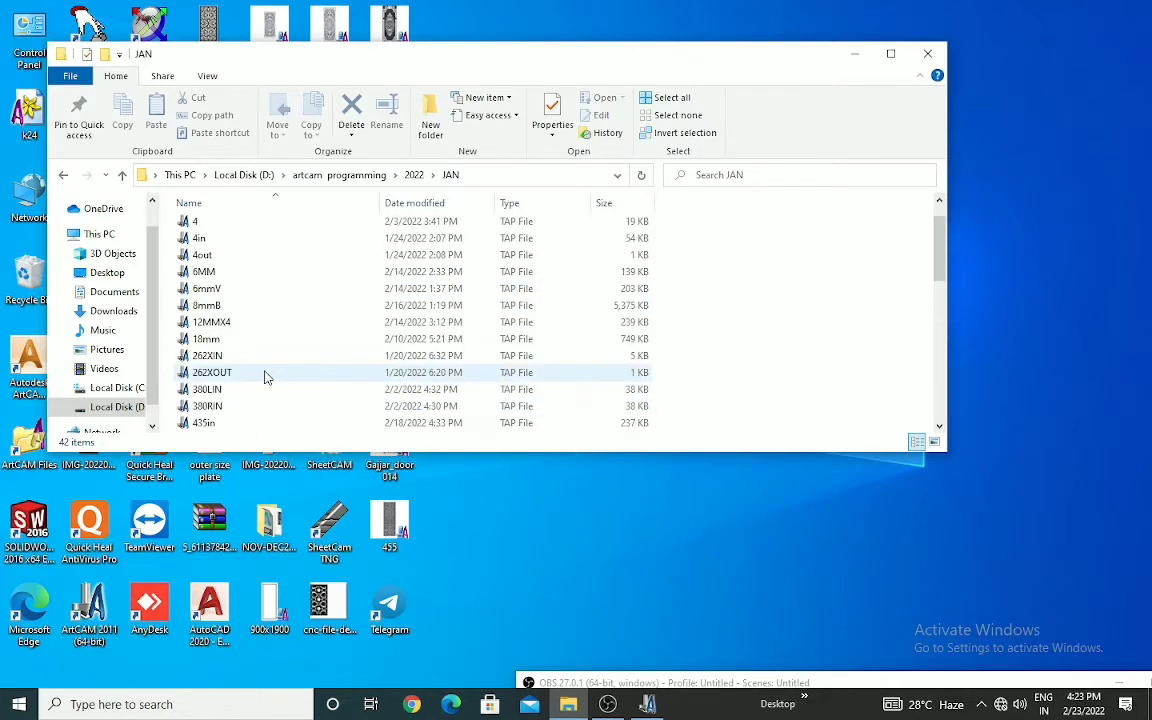
pyautogui.scroll(-5, 295, 378)
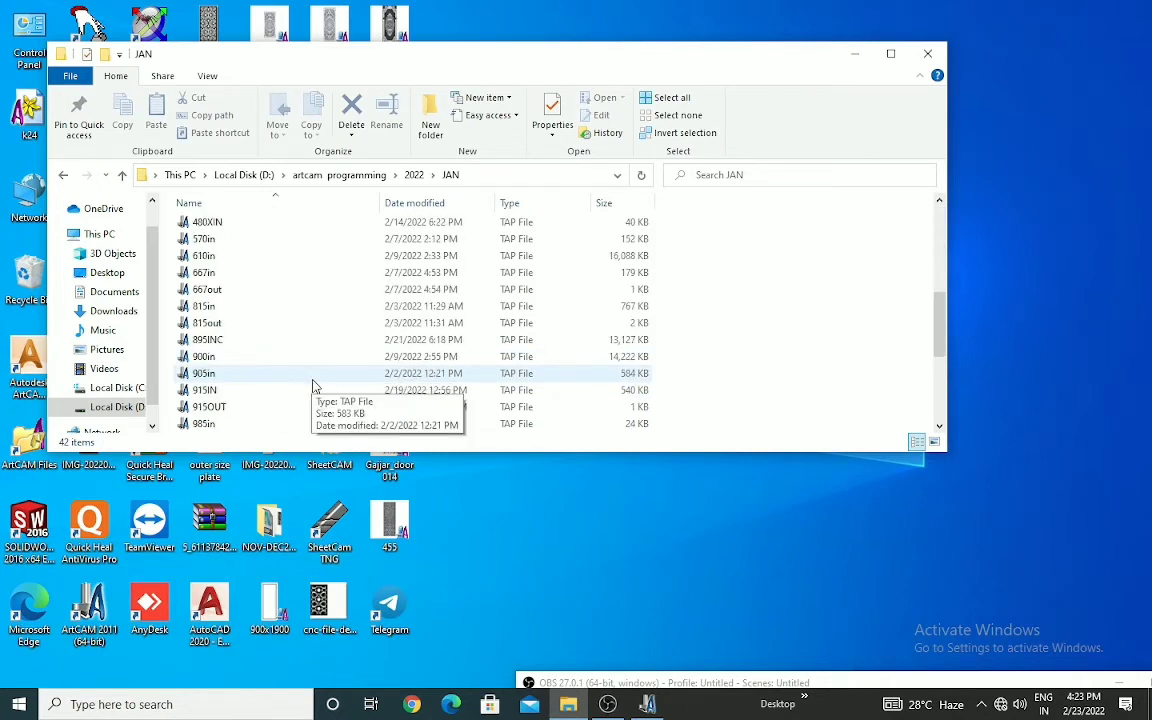
pyautogui.scroll(-1, 308, 392)
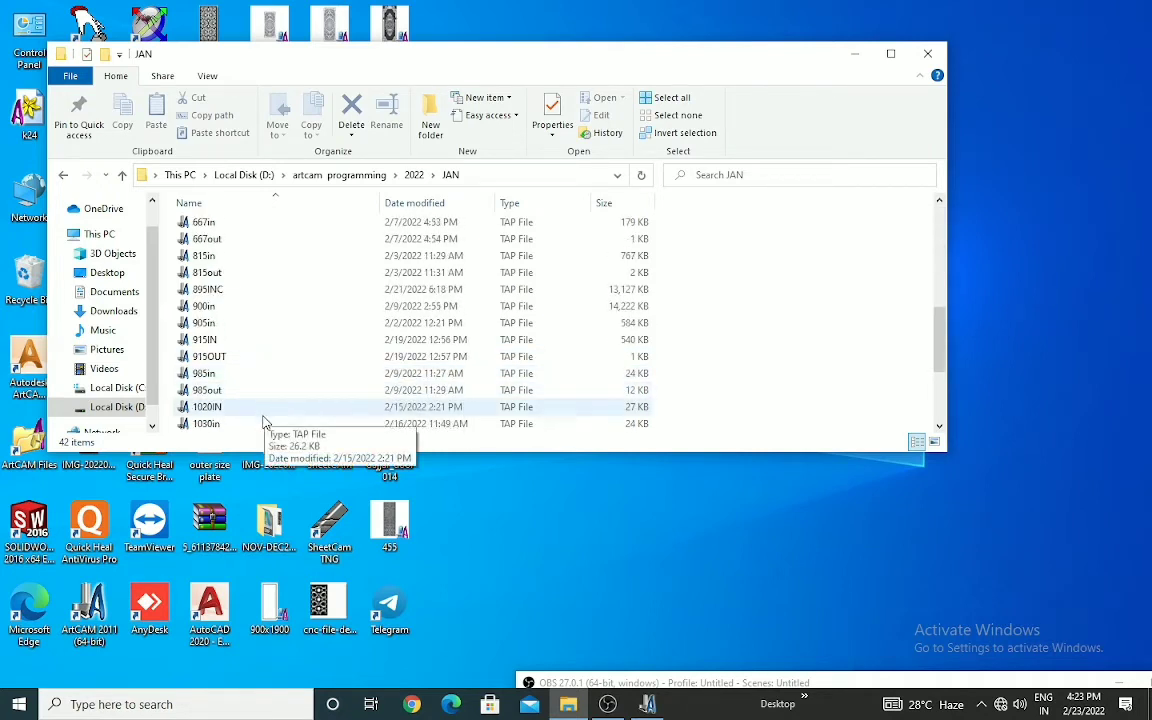
pyautogui.scroll(1, 220, 350)
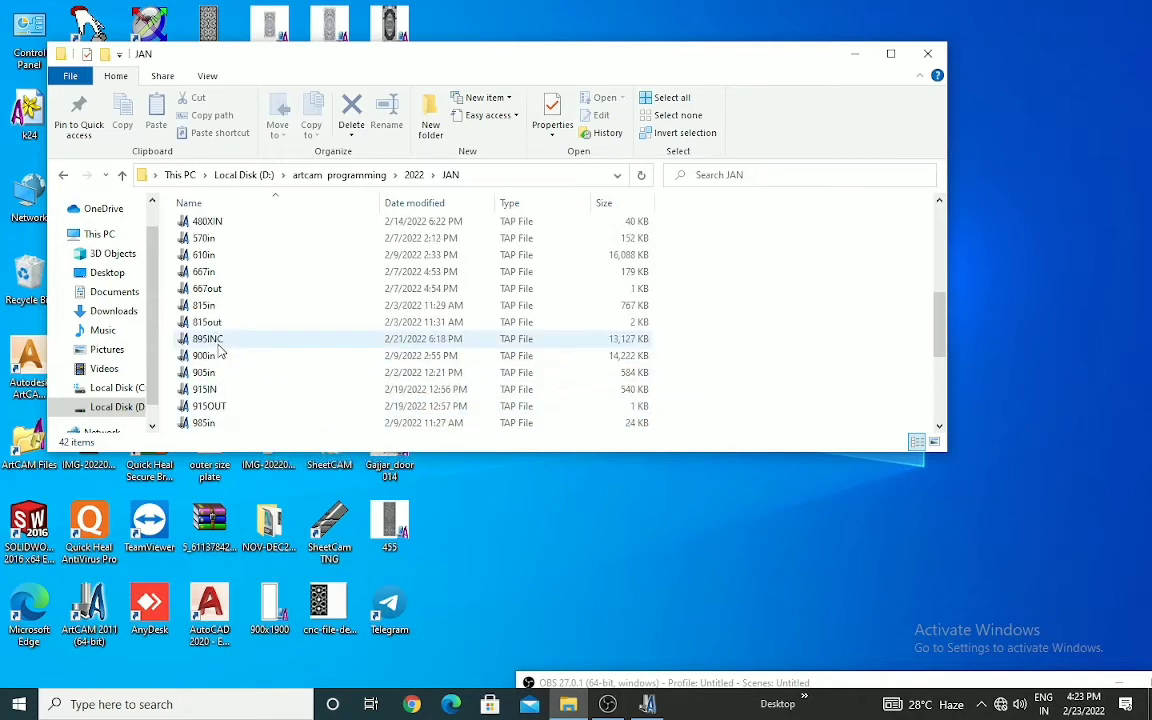
pyautogui.scroll(1, 226, 342)
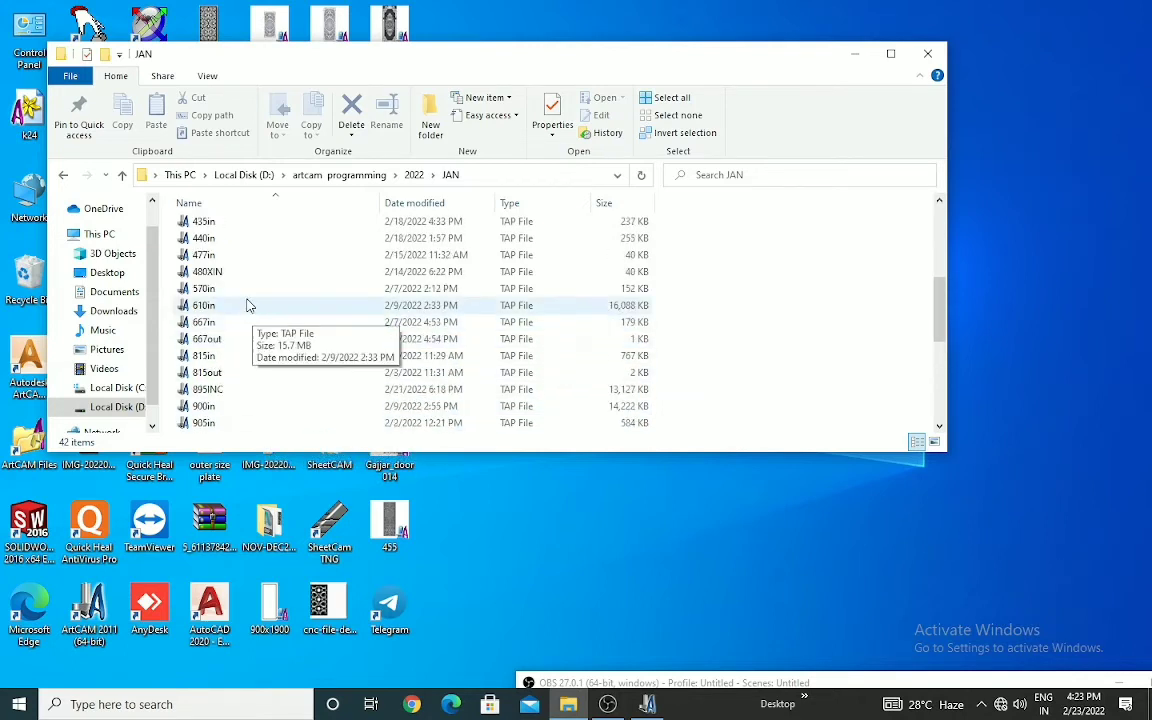
pyautogui.scroll(1, 236, 348)
pyautogui.scroll(1, 231, 347)
pyautogui.scroll(-6, 242, 360)
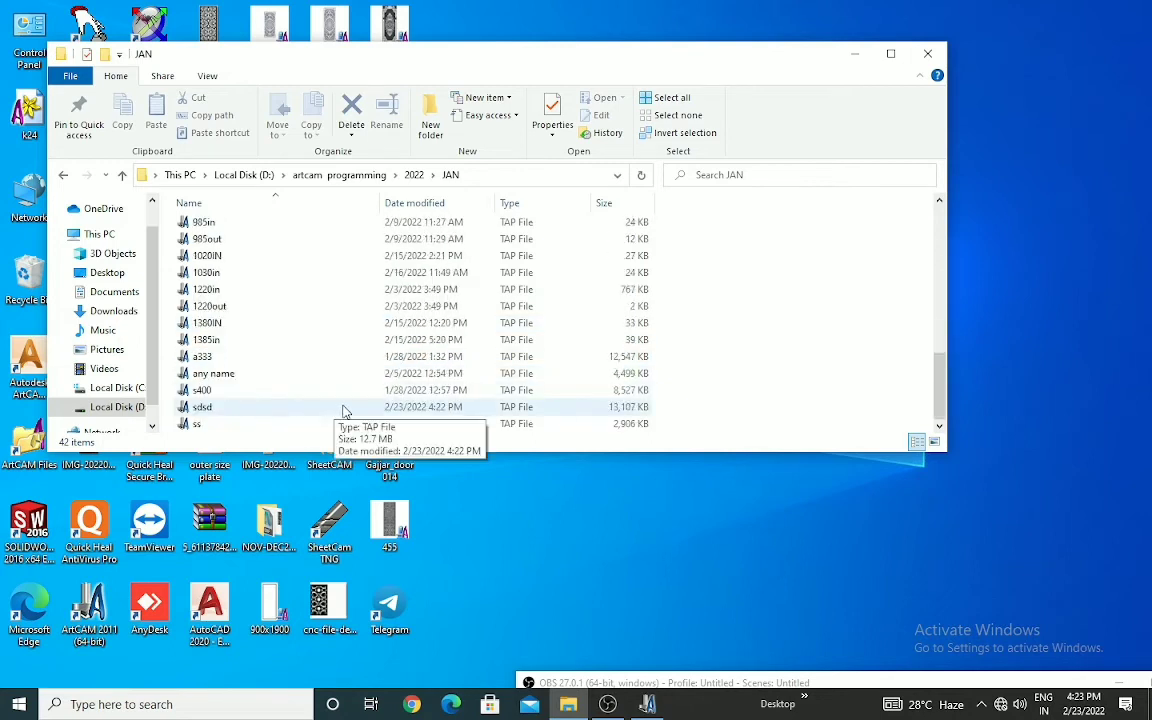
# - Copy the sdsd TAP file and display the destinations it can be sent to
pyautogui.rightClick(207, 412)
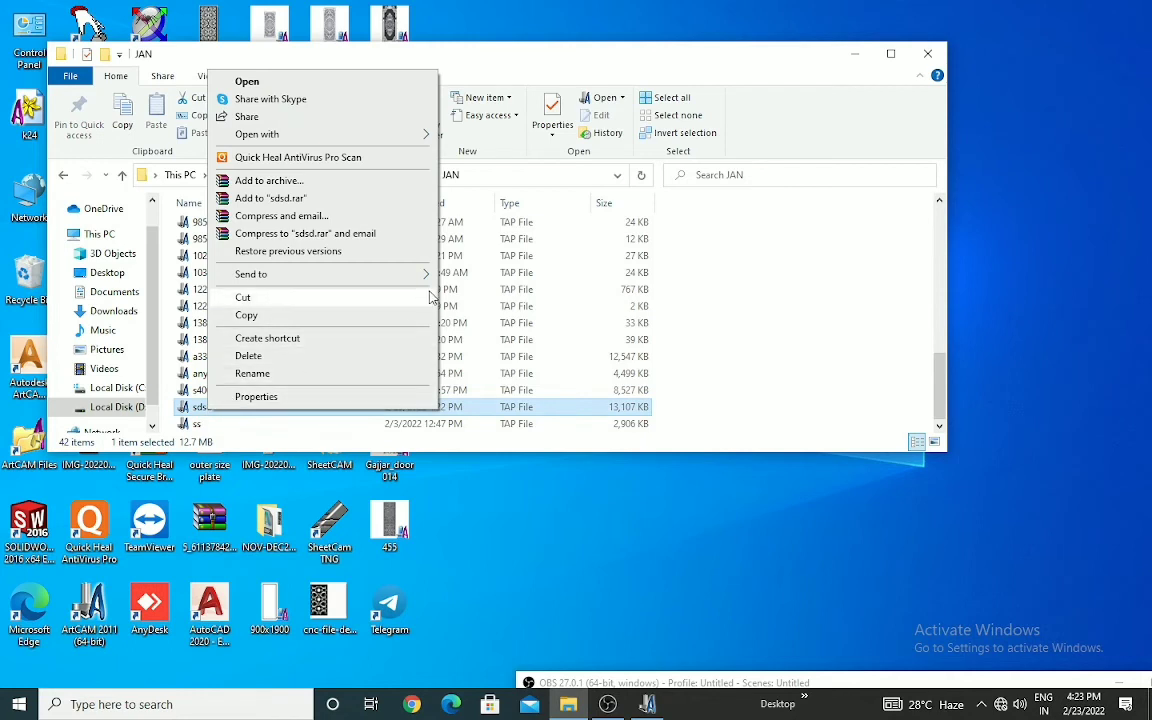
pyautogui.click(381, 320)
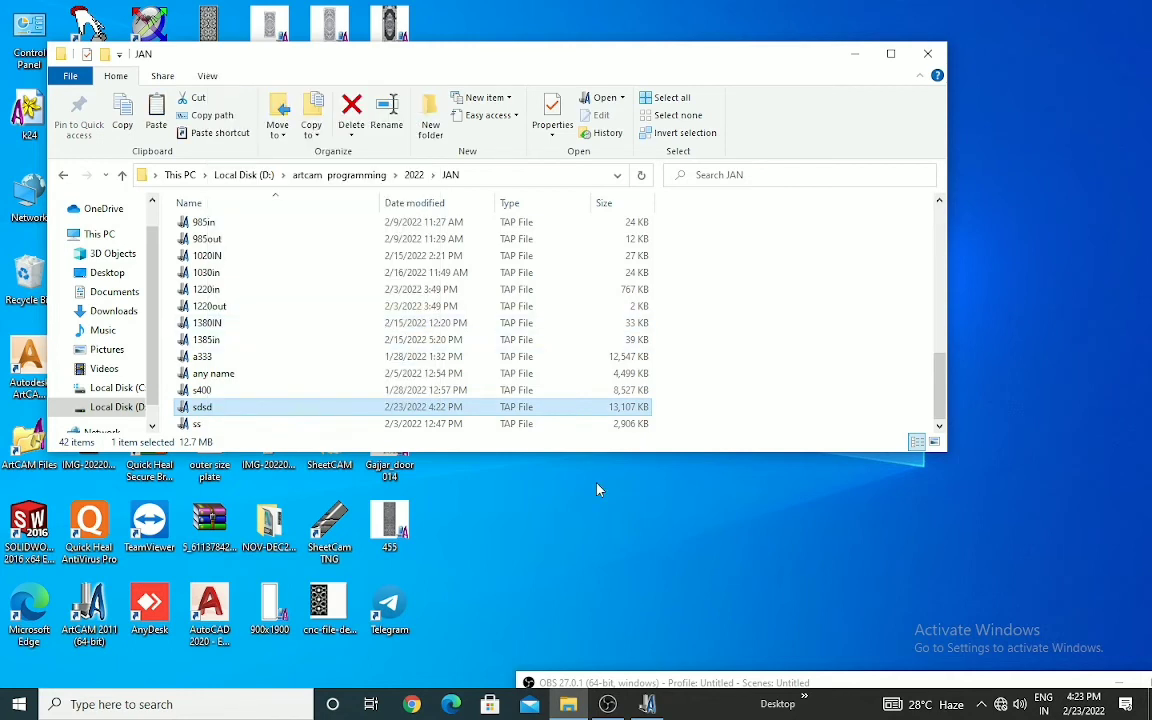
pyautogui.rightClick(225, 412)
pyautogui.moveTo(410, 275)
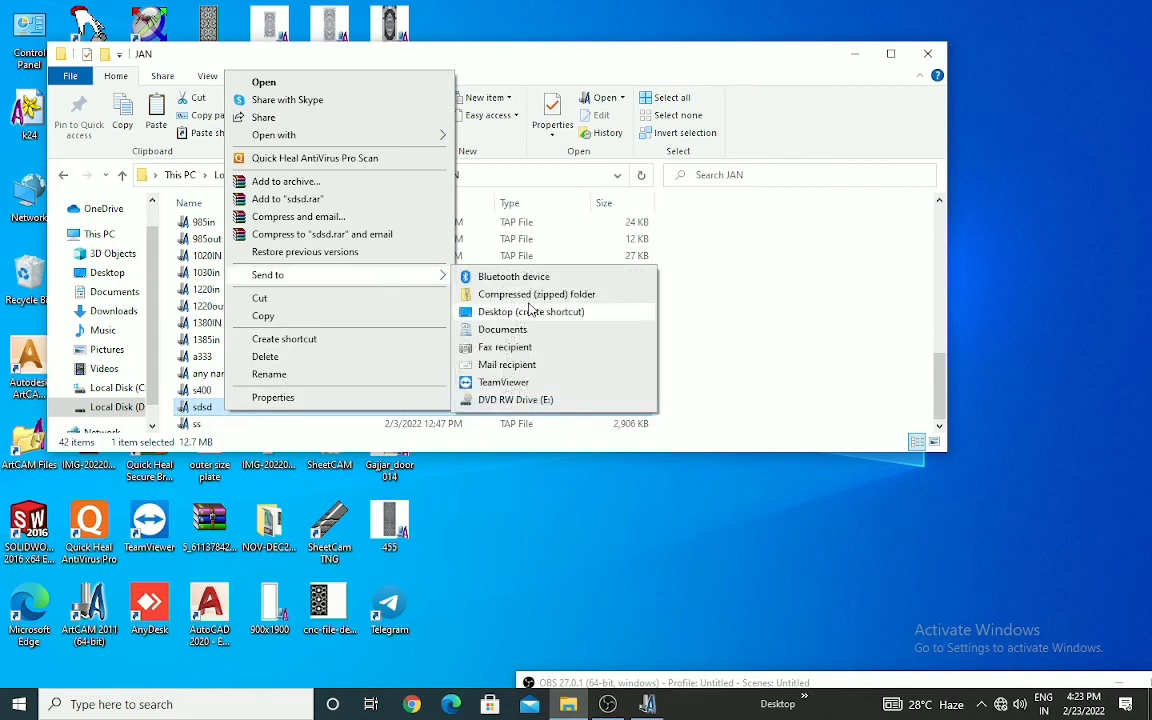